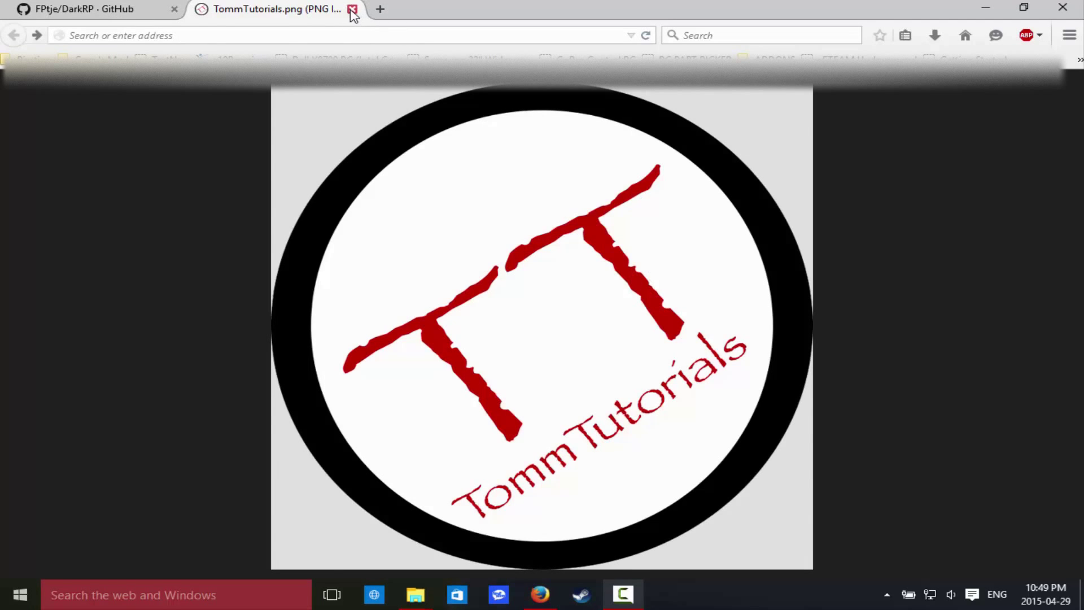
- Download the DarkRP GitHub repository as DarkRP-master.zip and show Firefox's recent downloads
{"action": "left_click", "coordinate": [352, 9]}
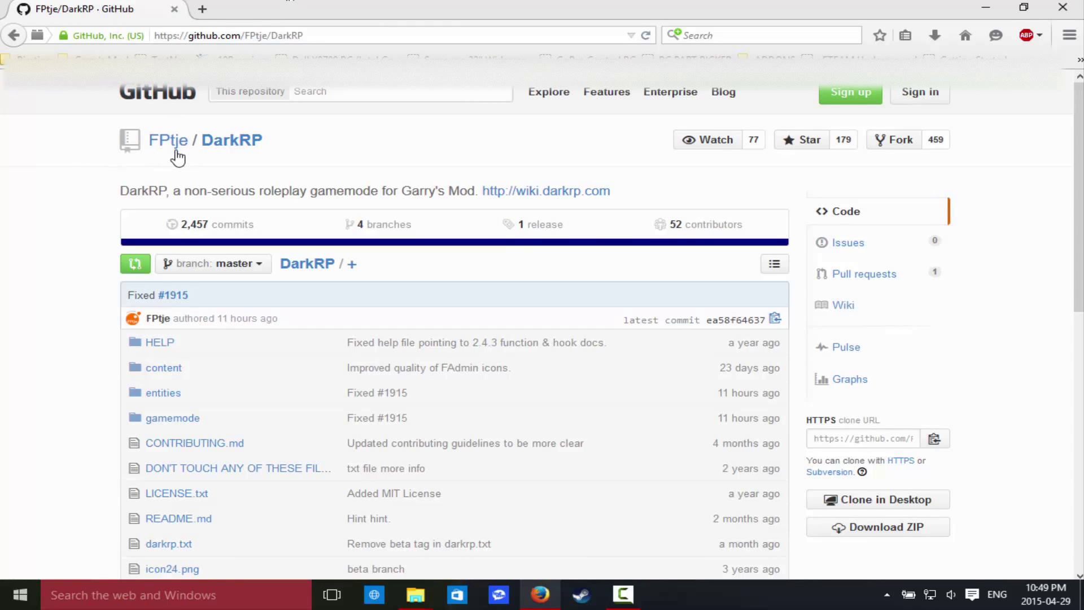
{"action": "scroll", "coordinate": [155, 206], "scroll_direction": "down", "scroll_amount": 1}
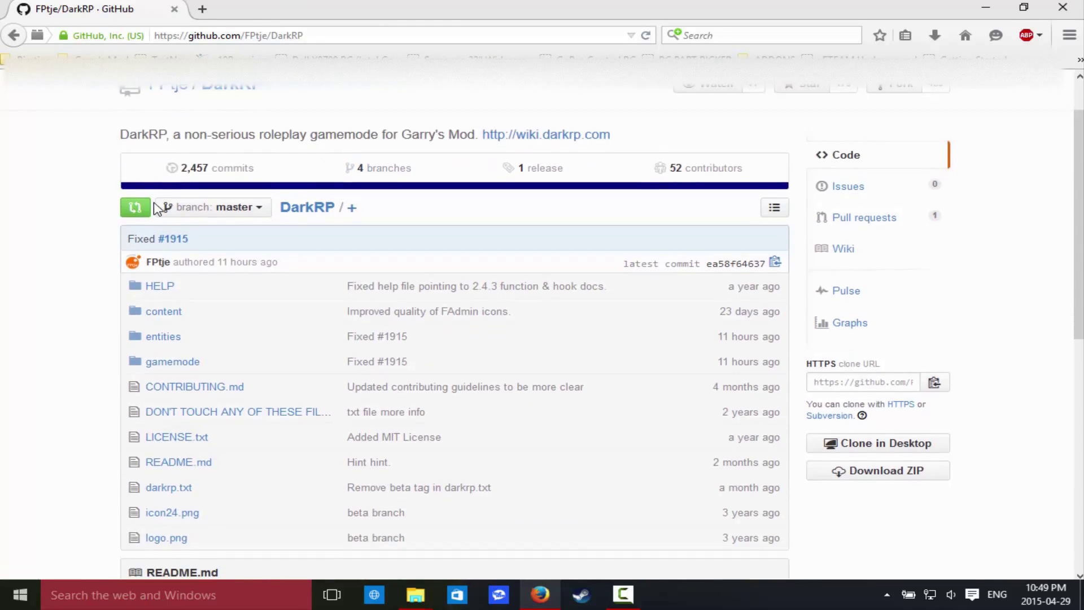
{"action": "scroll", "coordinate": [231, 223], "scroll_direction": "up", "scroll_amount": 1}
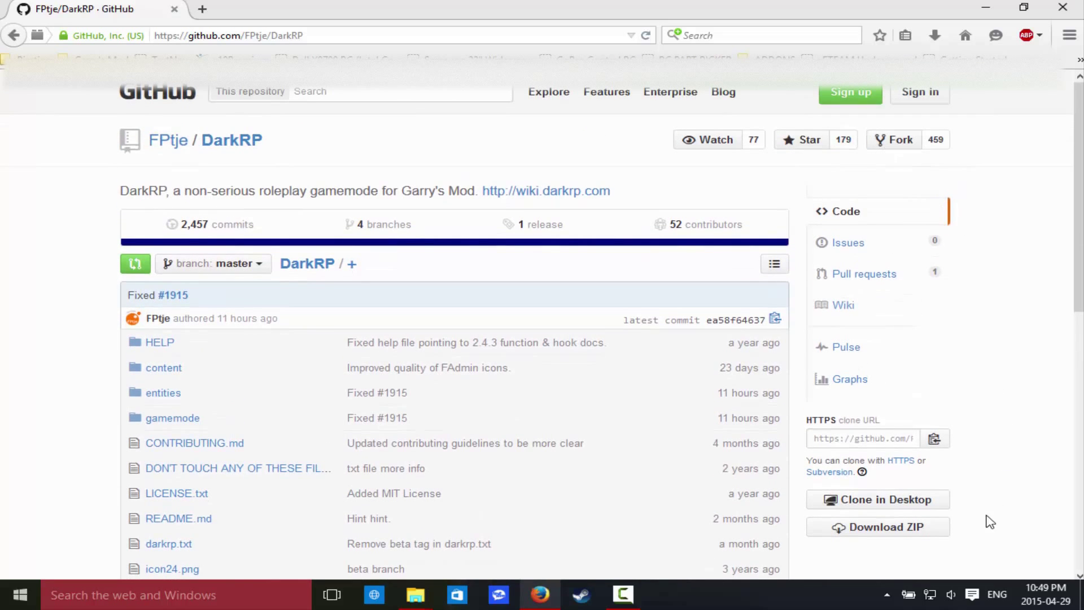
{"action": "scroll", "coordinate": [939, 513], "scroll_direction": "down", "scroll_amount": 3}
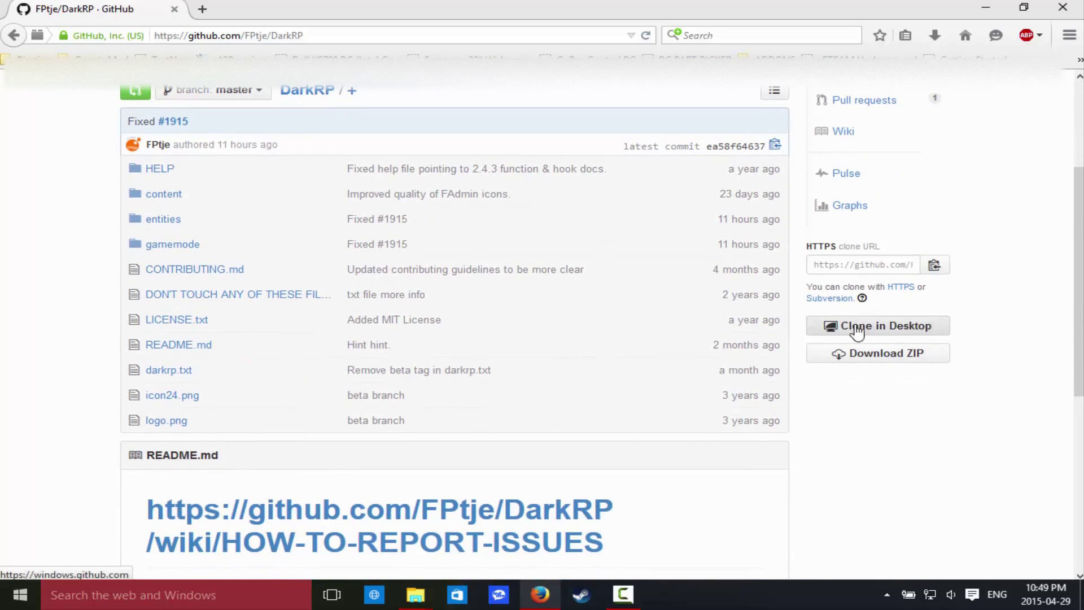
{"action": "left_click", "coordinate": [885, 362]}
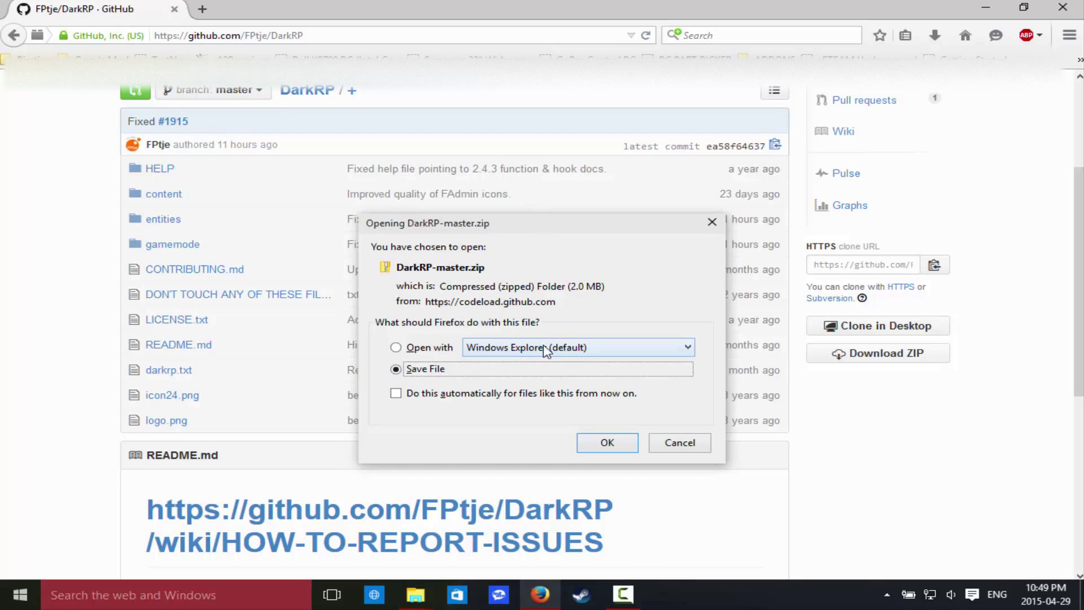
{"action": "left_click", "coordinate": [601, 445]}
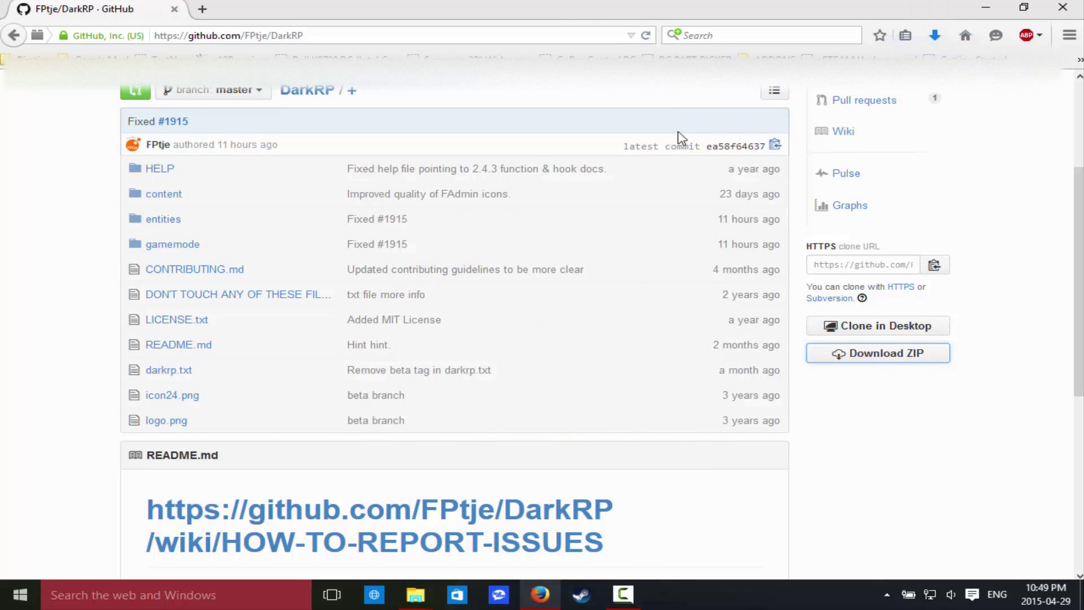
{"action": "left_click", "coordinate": [933, 37]}
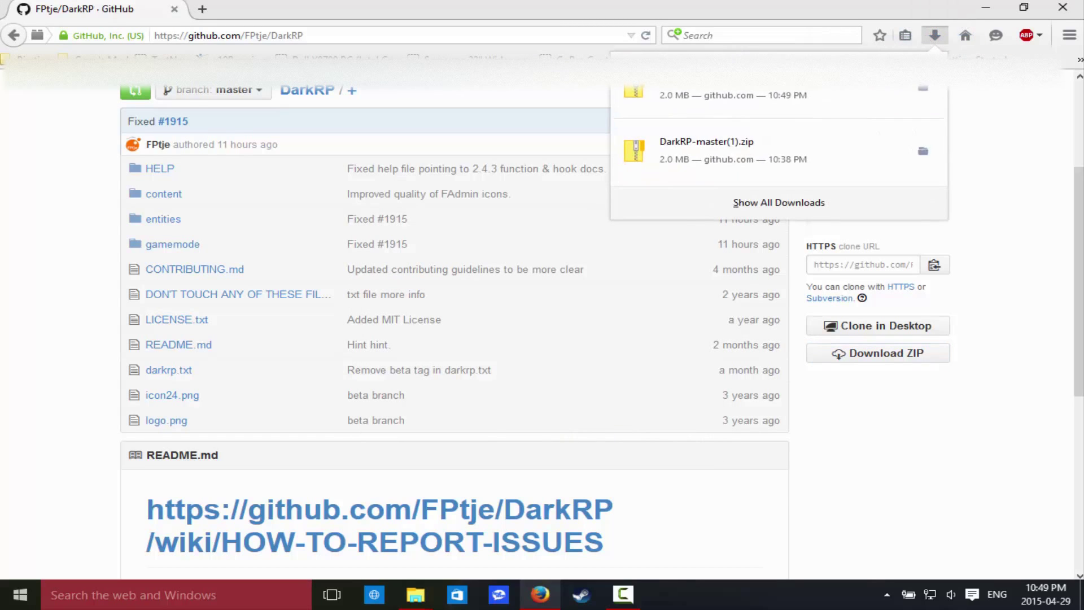
- Open the newest DarkRP-master zip and look inside its DarkRP-master folder
{"action": "left_click", "coordinate": [781, 93]}
{"action": "left_click", "coordinate": [330, 176]}
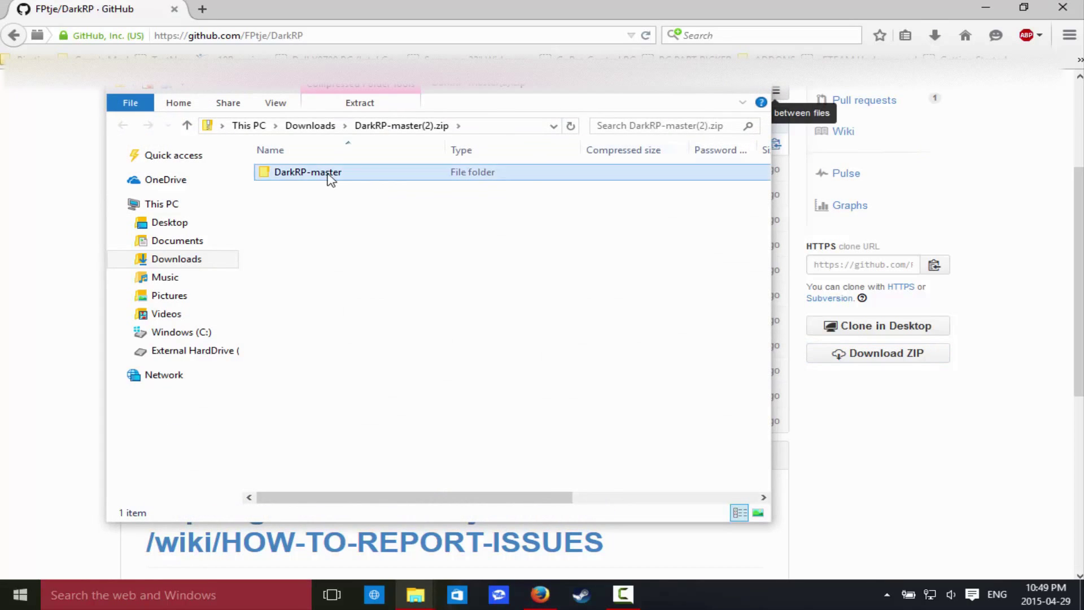
{"action": "double_click", "coordinate": [327, 174]}
{"action": "left_click", "coordinate": [122, 127]}
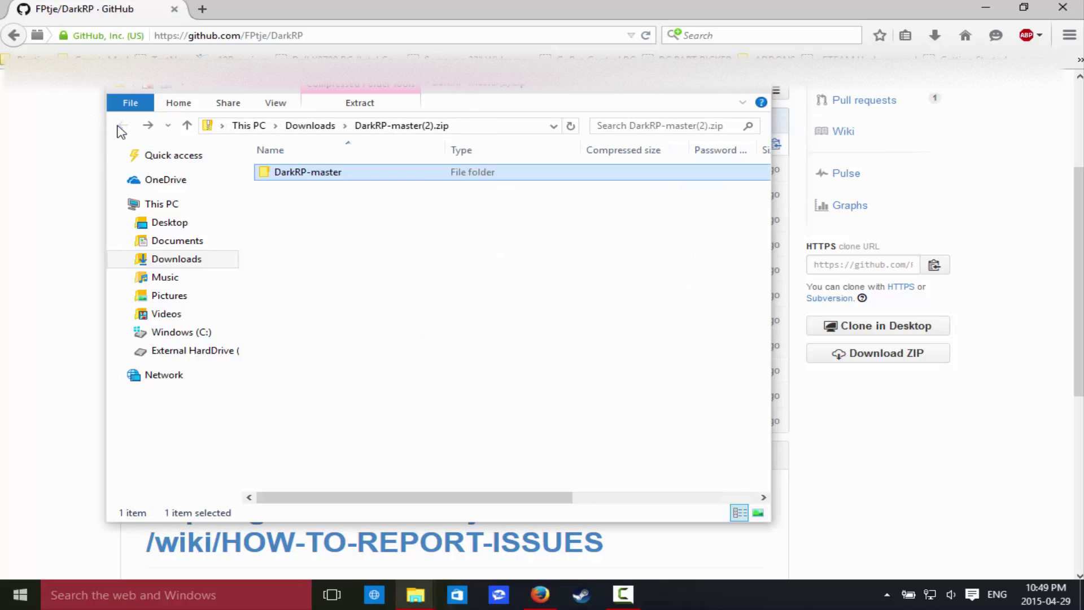
- Close Firefox and the darkrp and TommTutorials windows, and snap the zip window right
{"action": "left_click", "coordinate": [334, 12]}
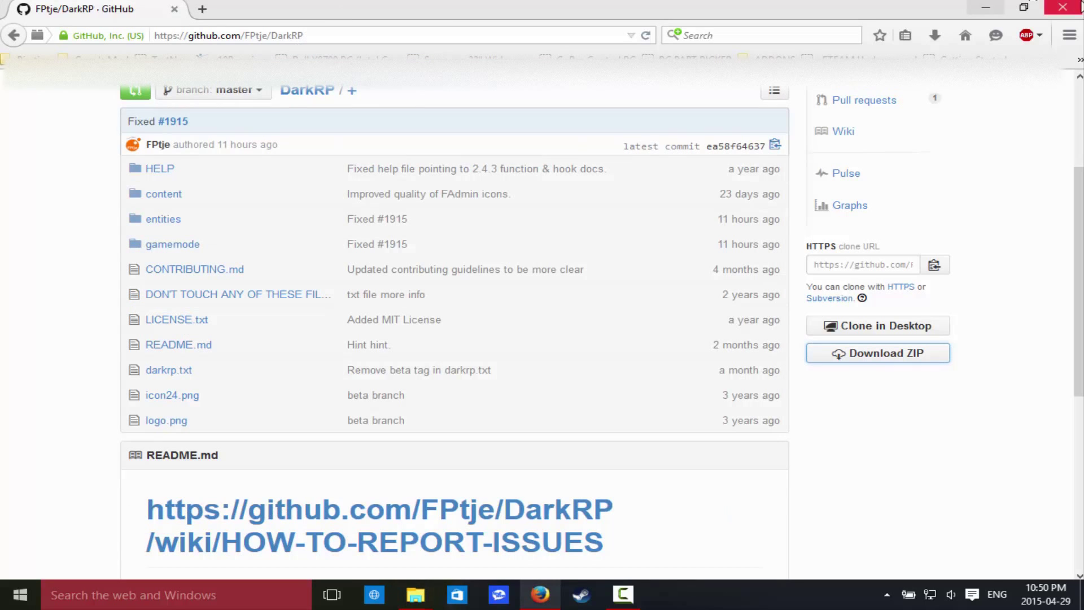
{"action": "left_click", "coordinate": [1061, 9]}
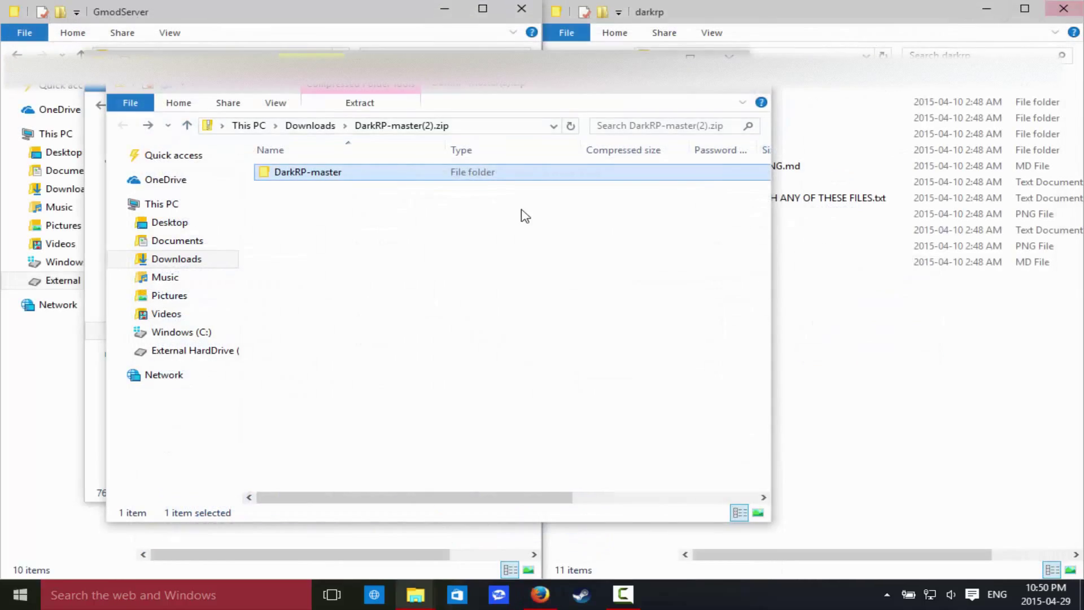
{"action": "left_click", "coordinate": [1063, 9]}
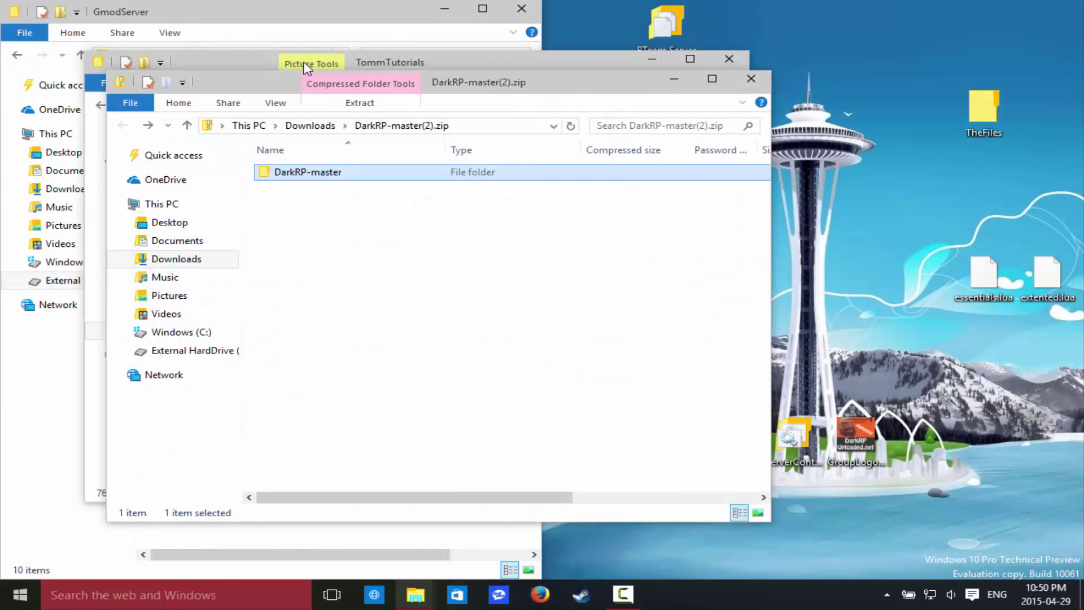
{"action": "left_click", "coordinate": [728, 59]}
{"action": "left_click_drag", "start_coordinate": [444, 84], "coordinate": [1083, 100]}
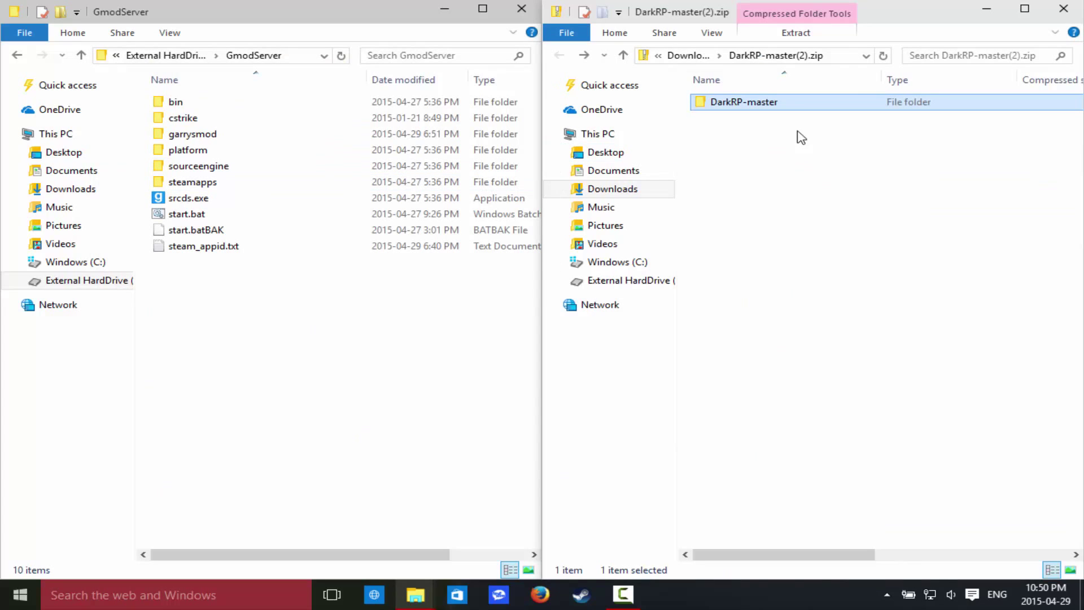
{"action": "left_click", "coordinate": [830, 145]}
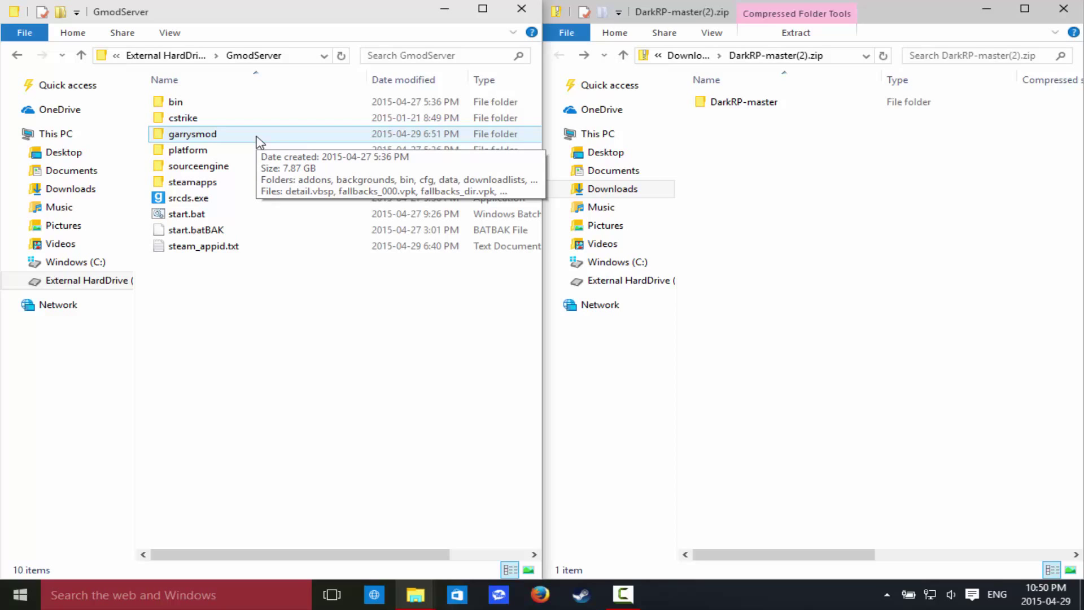
- Open start.bat from the GmodServer folder in Notepad using its Edit command
{"action": "left_click", "coordinate": [193, 216]}
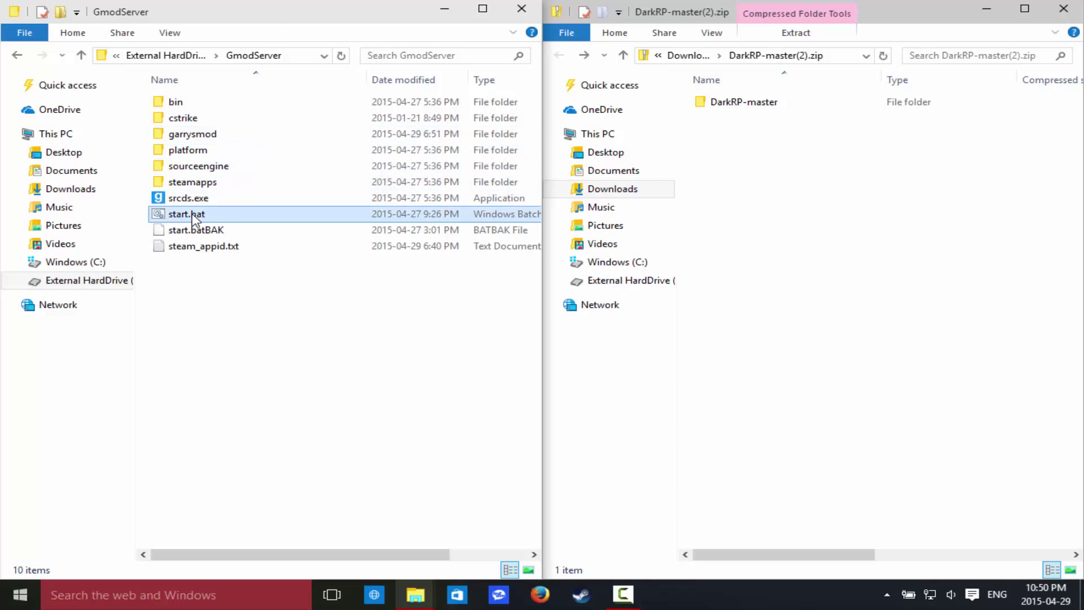
{"action": "left_click", "coordinate": [222, 297]}
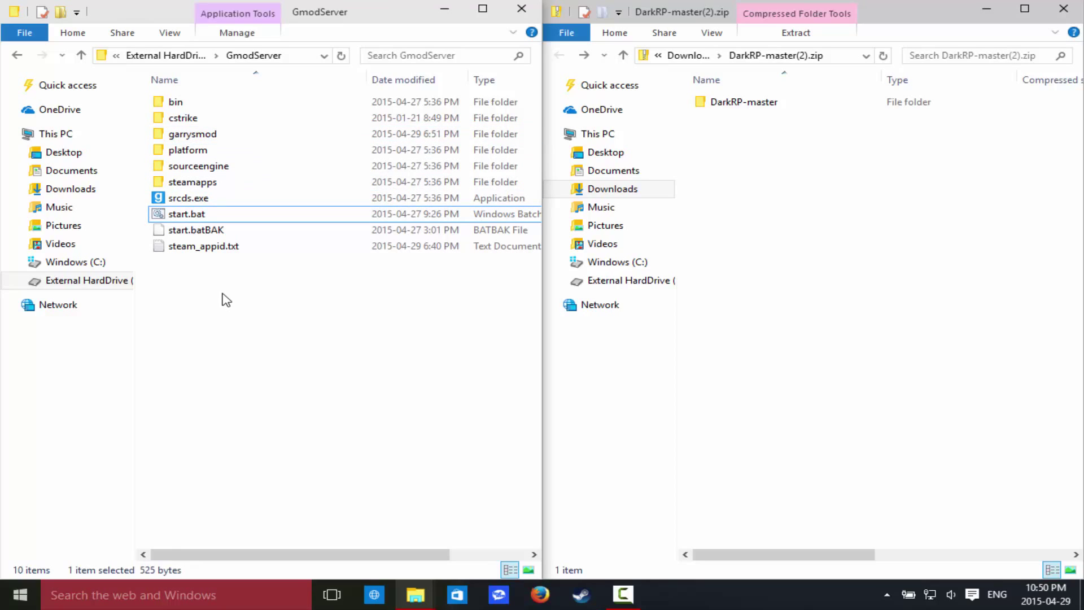
{"action": "right_click", "coordinate": [211, 215]}
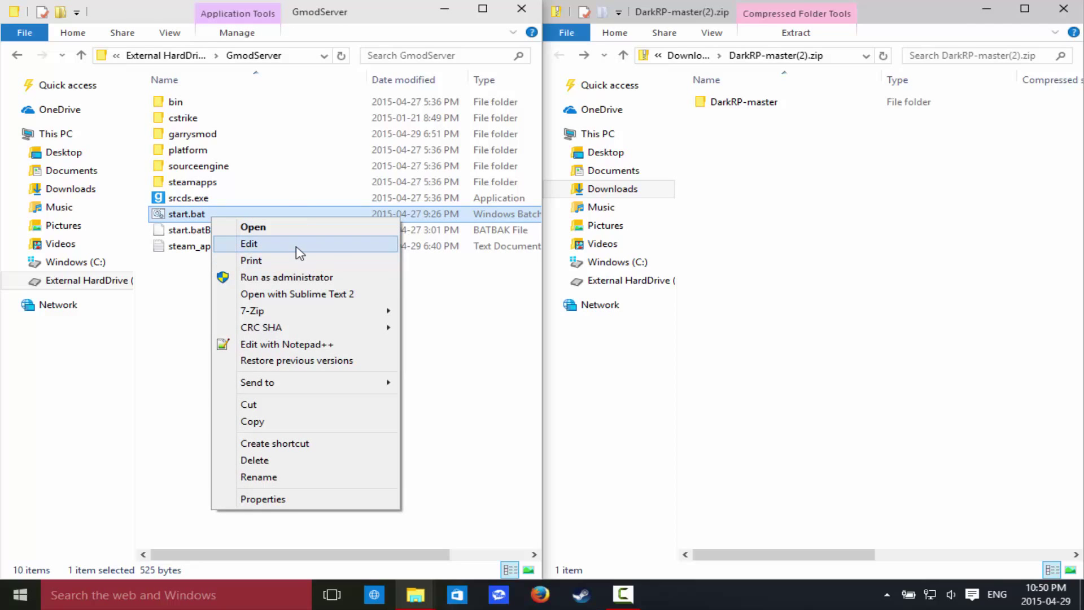
{"action": "right_click", "coordinate": [204, 210]}
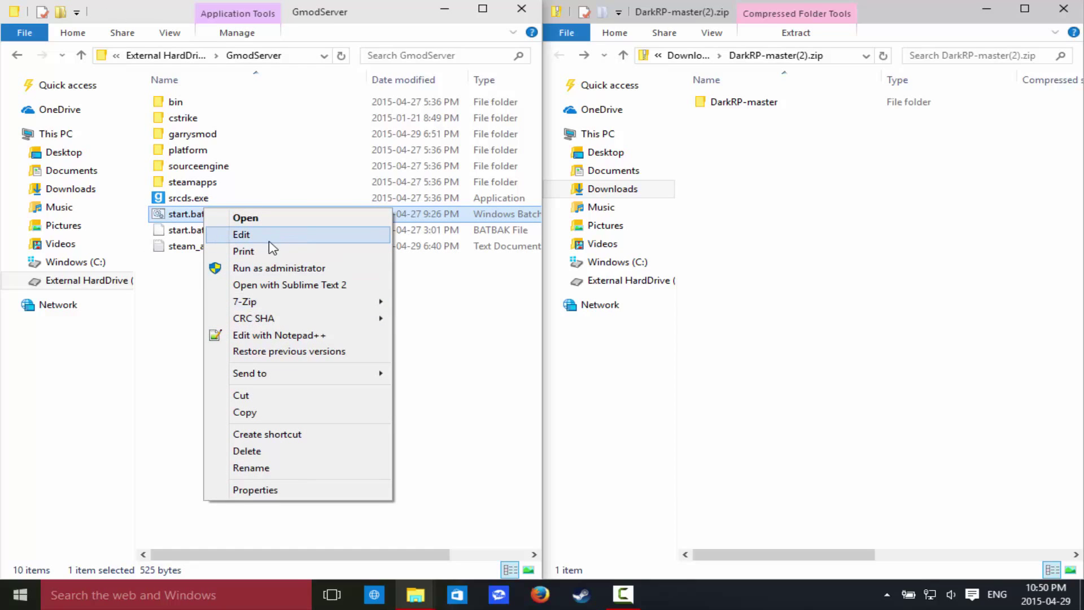
{"action": "left_click", "coordinate": [249, 236]}
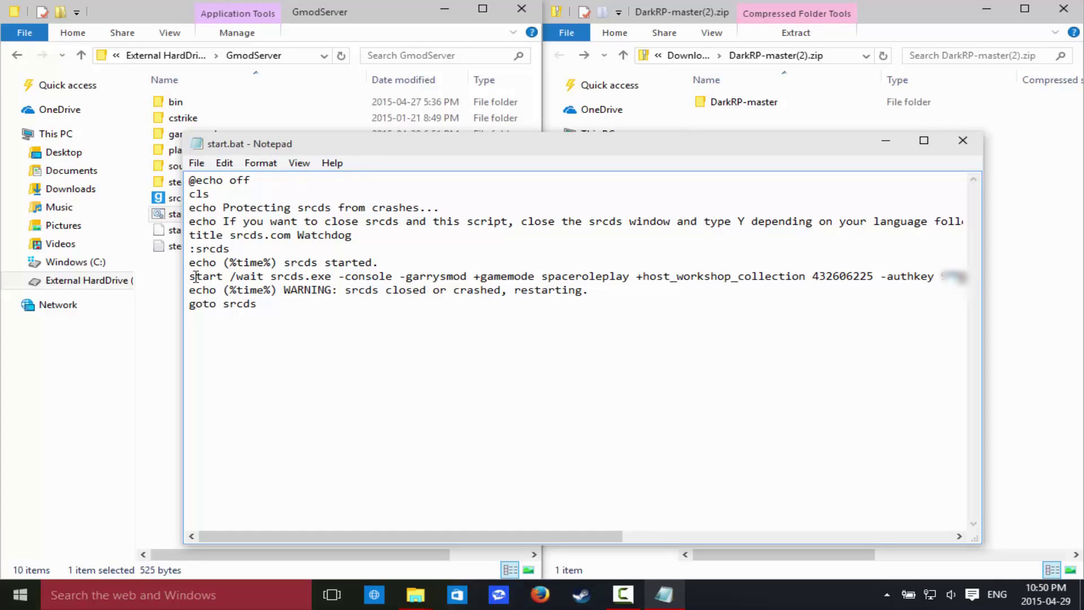
- In the start.bat launch line, replace spaceroleplay after +gamemode with darkrp
{"action": "left_click_drag", "start_coordinate": [190, 276], "coordinate": [468, 274]}
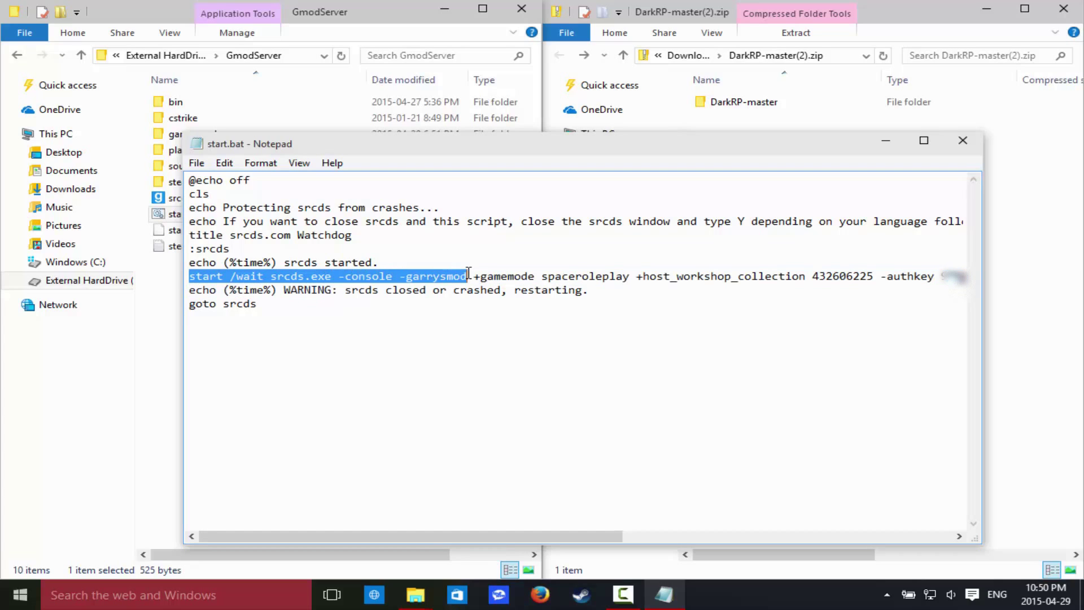
{"action": "left_click", "coordinate": [468, 274]}
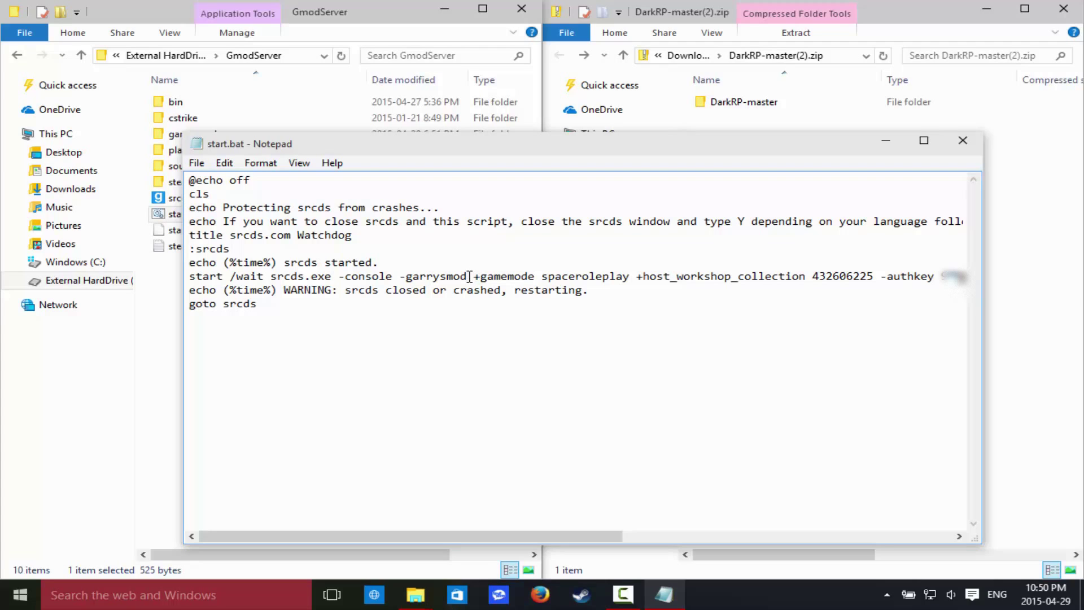
{"action": "left_click_drag", "start_coordinate": [469, 276], "coordinate": [628, 279]}
{"action": "left_click", "coordinate": [630, 279]}
{"action": "left_click", "coordinate": [478, 275]}
{"action": "left_click", "coordinate": [629, 279]}
{"action": "double_click", "coordinate": [619, 279]}
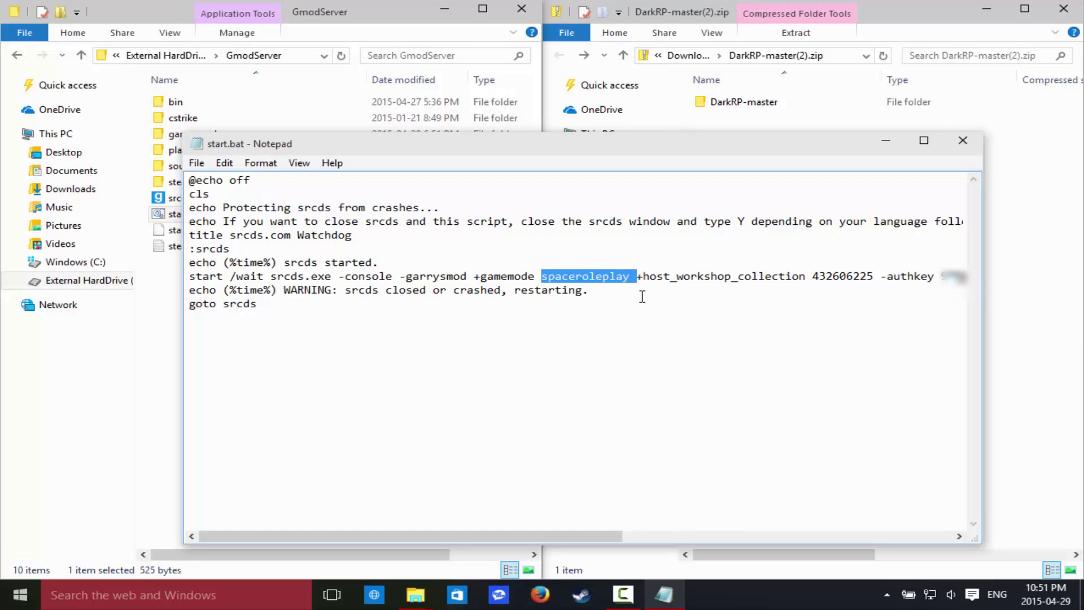
{"action": "key", "text": "Right"}
{"action": "key", "text": "Left"}
{"action": "key", "text": "Left"}
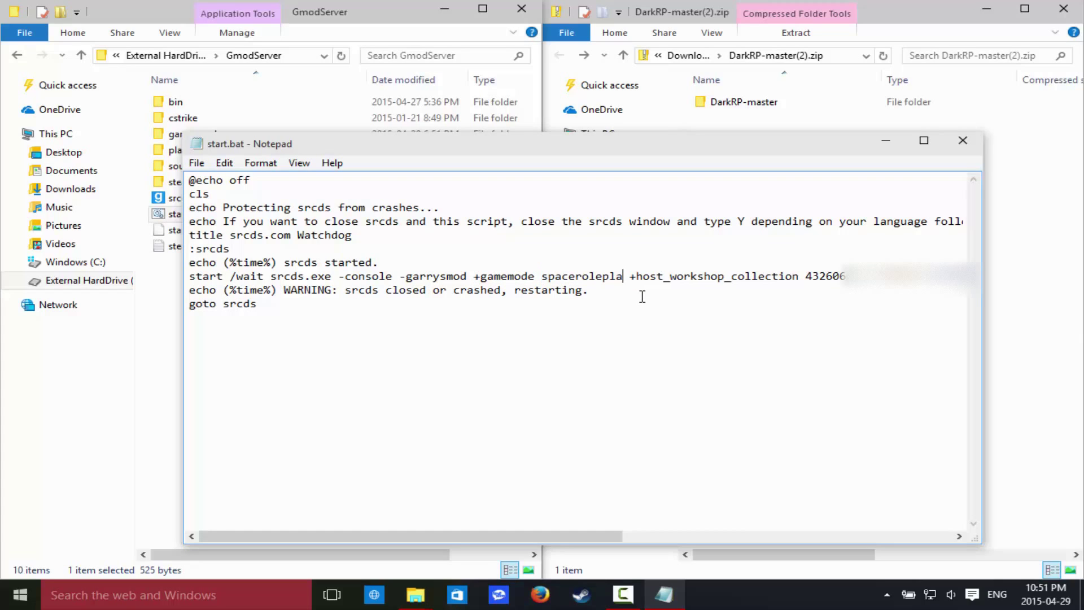
{"action": "key", "text": "BackSpace"}
{"action": "key", "text": "BackSpace"}
{"action": "key", "text": "BackSpace"}
{"action": "key", "text": "BackSpace"}
{"action": "key", "text": "BackSpace"}
{"action": "key", "text": "BackSpace"}
{"action": "key", "text": "BackSpace"}
{"action": "key", "text": "BackSpace"}
{"action": "key", "text": "BackSpace"}
{"action": "key", "text": "BackSpace"}
{"action": "key", "text": "BackSpace"}
{"action": "key", "text": "BackSpace"}
{"action": "key", "text": "BackSpace"}
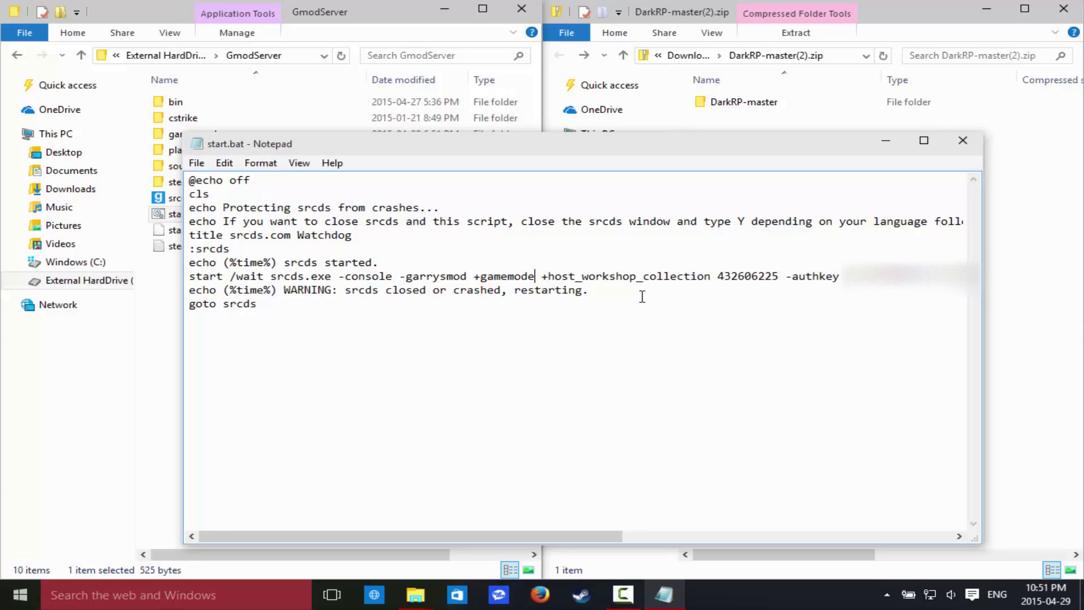
{"action": "type", "text": "darkrp"}
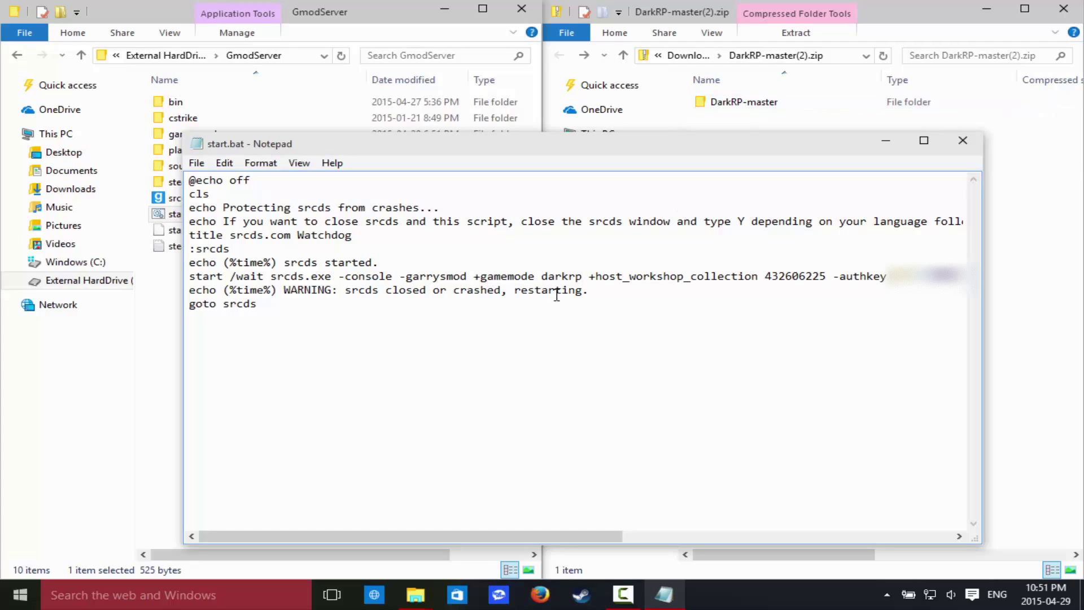
- Review the +gamemode darkrp, +map rp_stargate_v5 and +maxplayers 100 arguments in the launch line
{"action": "left_click", "coordinate": [474, 276], "text": "shift"}
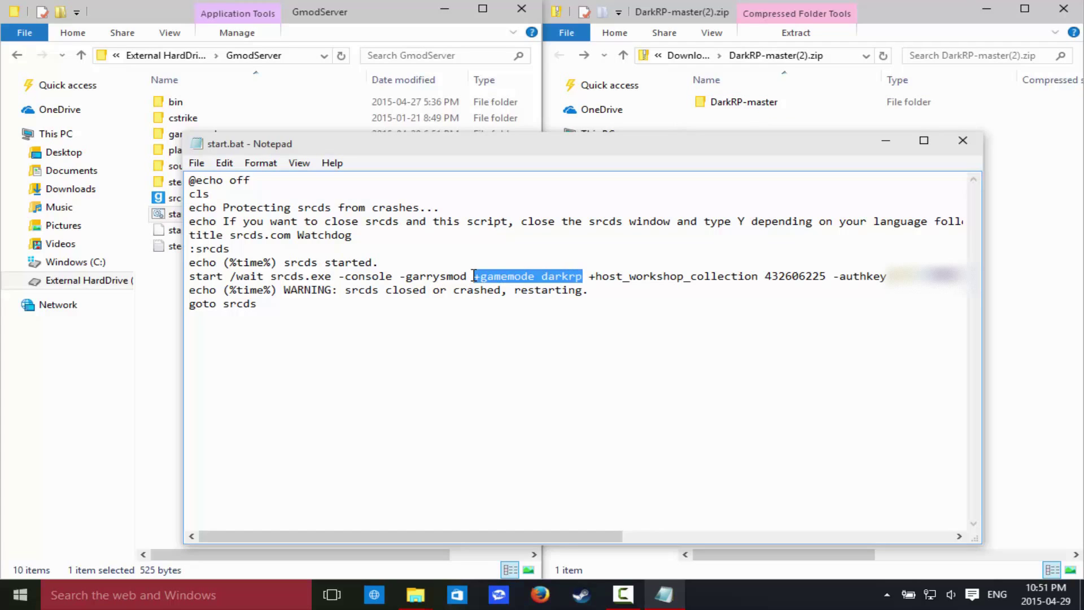
{"action": "left_click", "coordinate": [474, 276]}
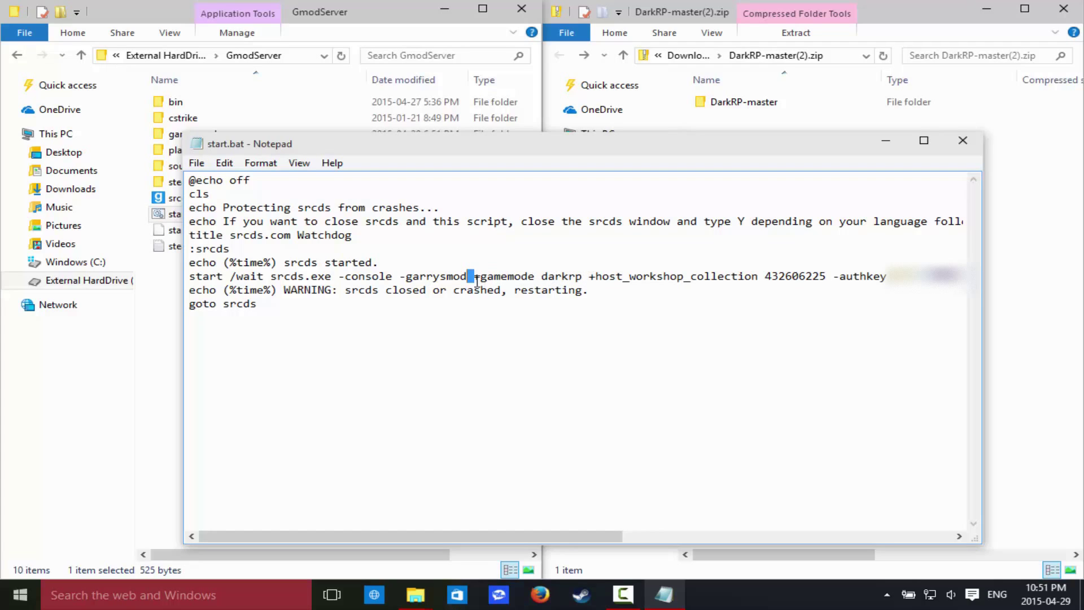
{"action": "left_click", "coordinate": [590, 276]}
{"action": "key", "text": "Home"}
{"action": "key", "text": "shift+End"}
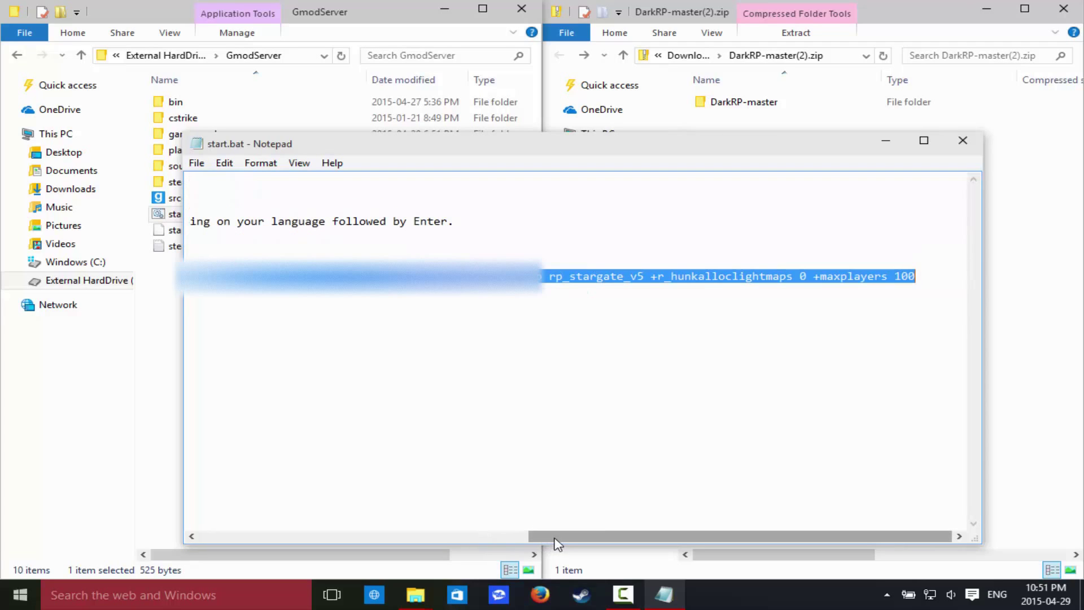
{"action": "left_click_drag", "start_coordinate": [556, 543], "coordinate": [540, 542]}
{"action": "left_click", "coordinate": [547, 277]}
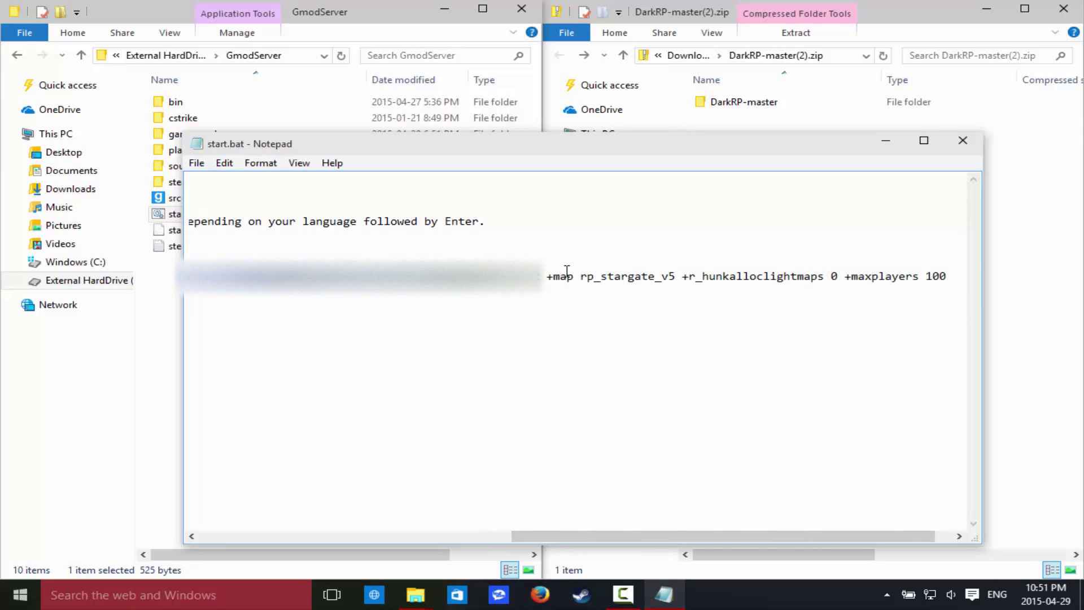
{"action": "left_click_drag", "start_coordinate": [567, 271], "coordinate": [690, 282]}
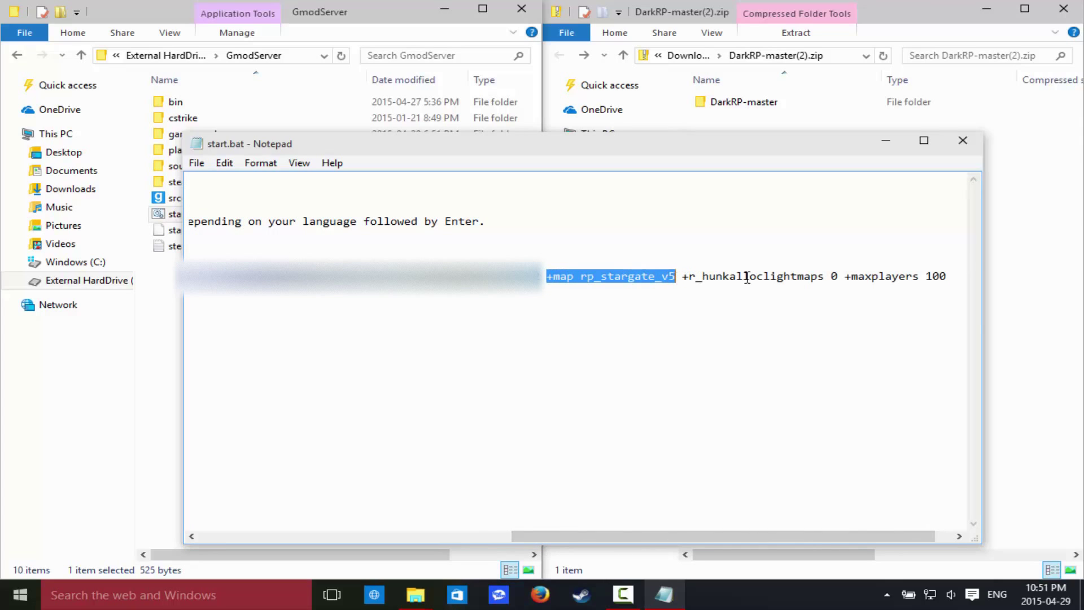
{"action": "left_click_drag", "start_coordinate": [845, 276], "coordinate": [954, 276]}
{"action": "left_click", "coordinate": [956, 276]}
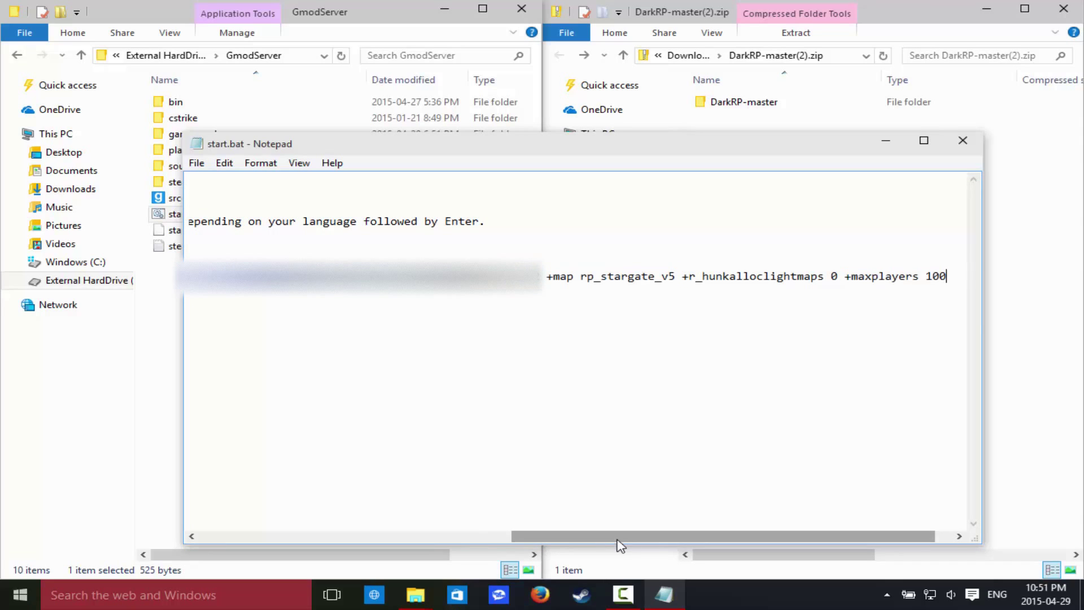
{"action": "left_click_drag", "start_coordinate": [754, 543], "coordinate": [441, 541]}
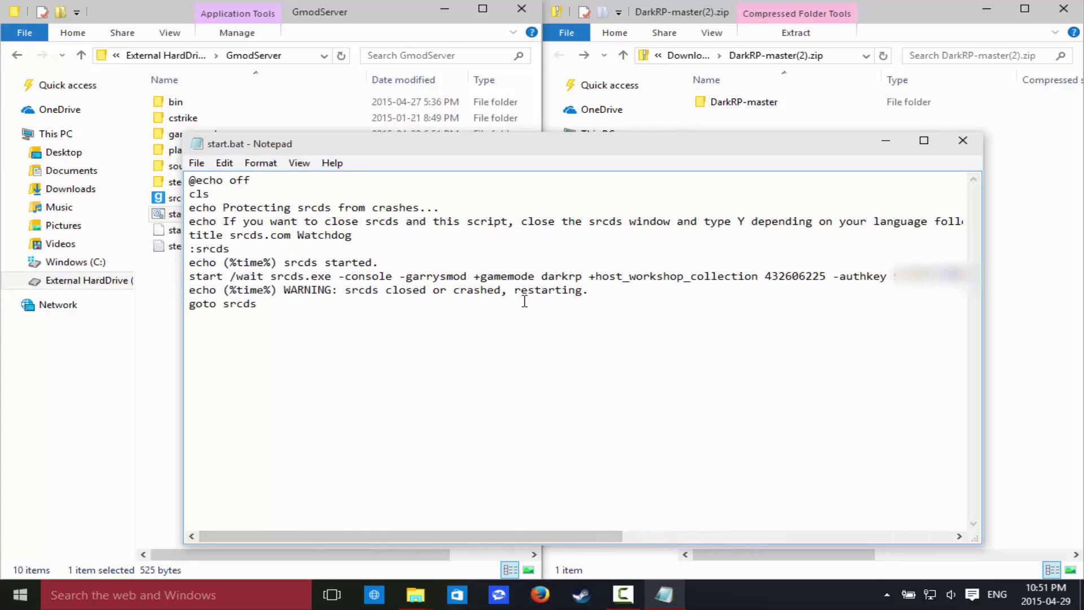
- Check the workshop collection, /wait srcds.exe -console and +gamemode parts, then bring up the save prompt
{"action": "left_click_drag", "start_coordinate": [747, 282], "coordinate": [777, 276]}
{"action": "left_click", "coordinate": [650, 276]}
{"action": "left_click_drag", "start_coordinate": [650, 276], "coordinate": [869, 270]}
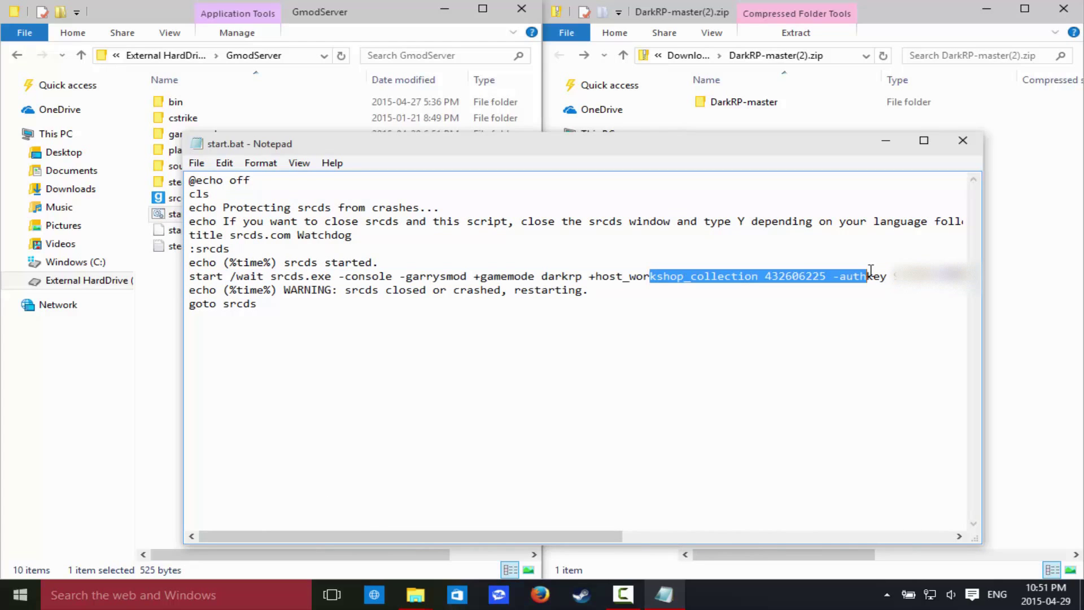
{"action": "left_click", "coordinate": [833, 277]}
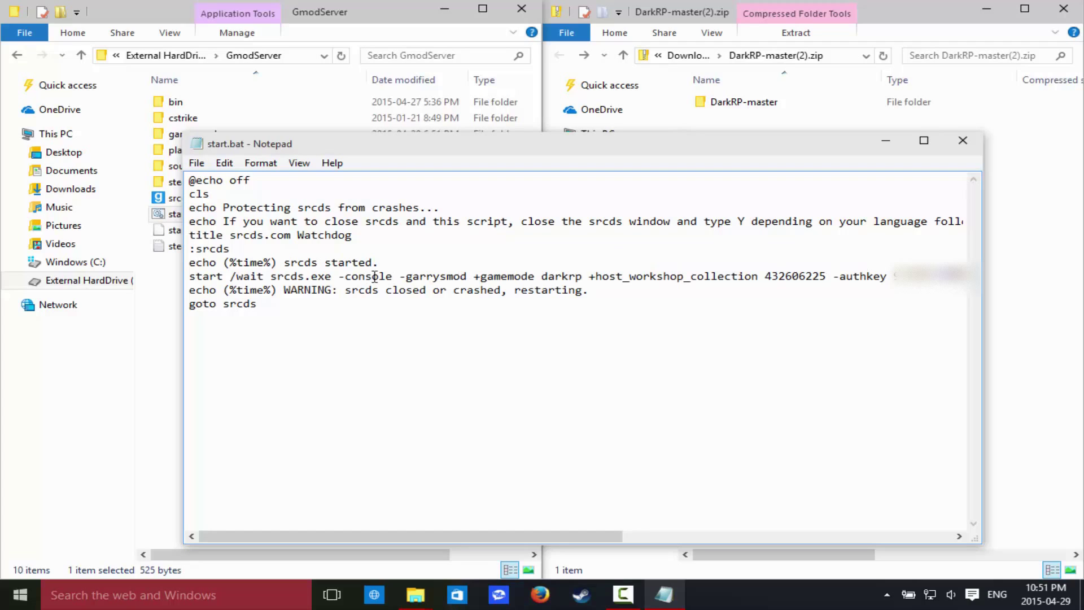
{"action": "left_click_drag", "start_coordinate": [375, 276], "coordinate": [228, 276]}
{"action": "left_click", "coordinate": [299, 276]}
{"action": "double_click", "coordinate": [512, 277]}
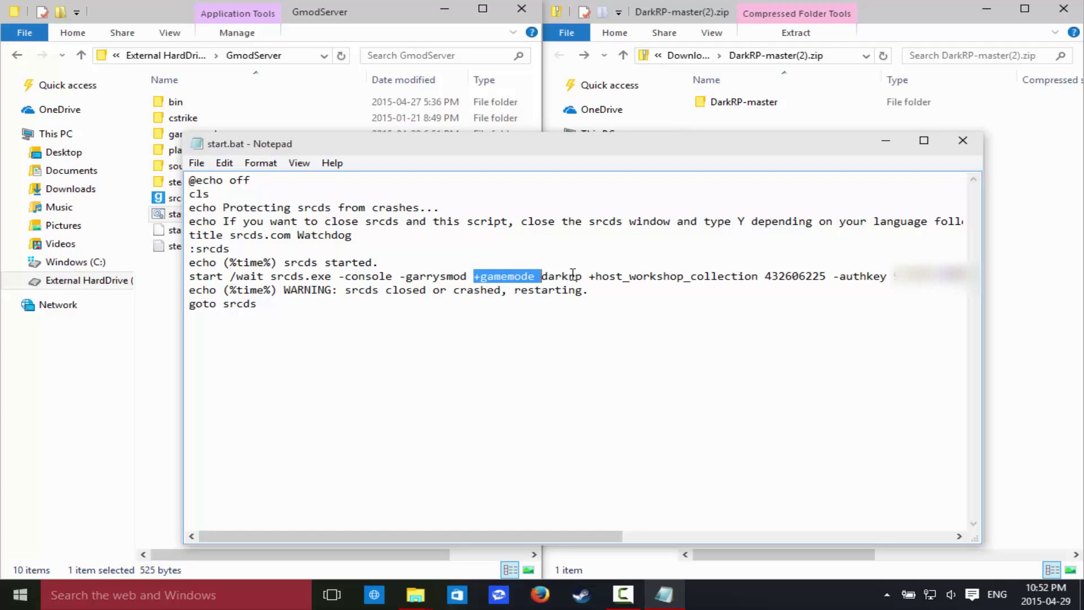
{"action": "left_click", "coordinate": [569, 276]}
{"action": "left_click", "coordinate": [197, 163]}
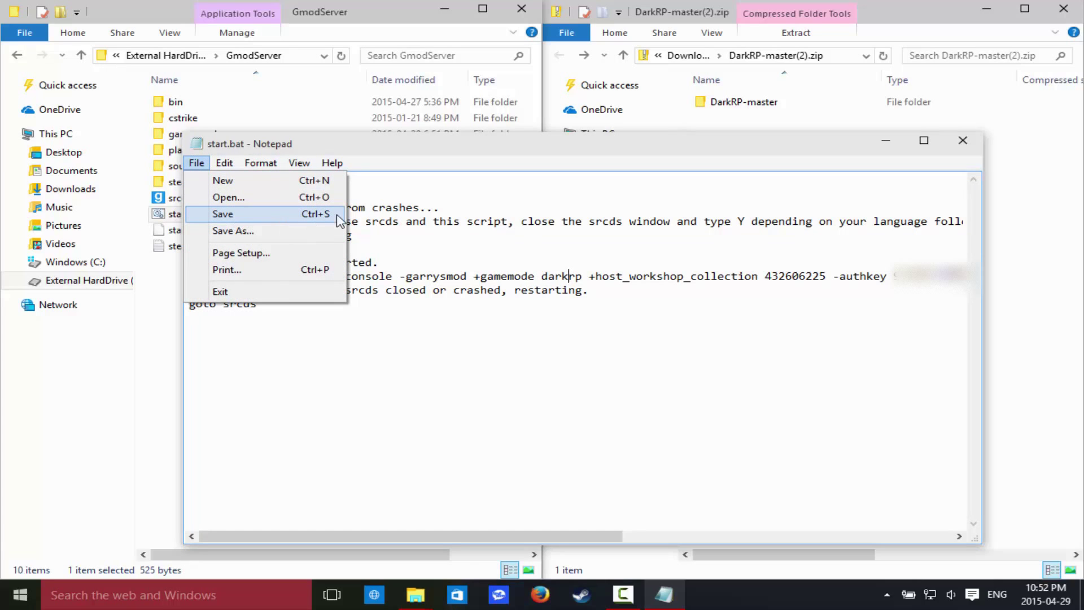
{"action": "left_click", "coordinate": [415, 148]}
- Close Notepad without saving the start.bat changes
{"action": "left_click", "coordinate": [959, 140]}
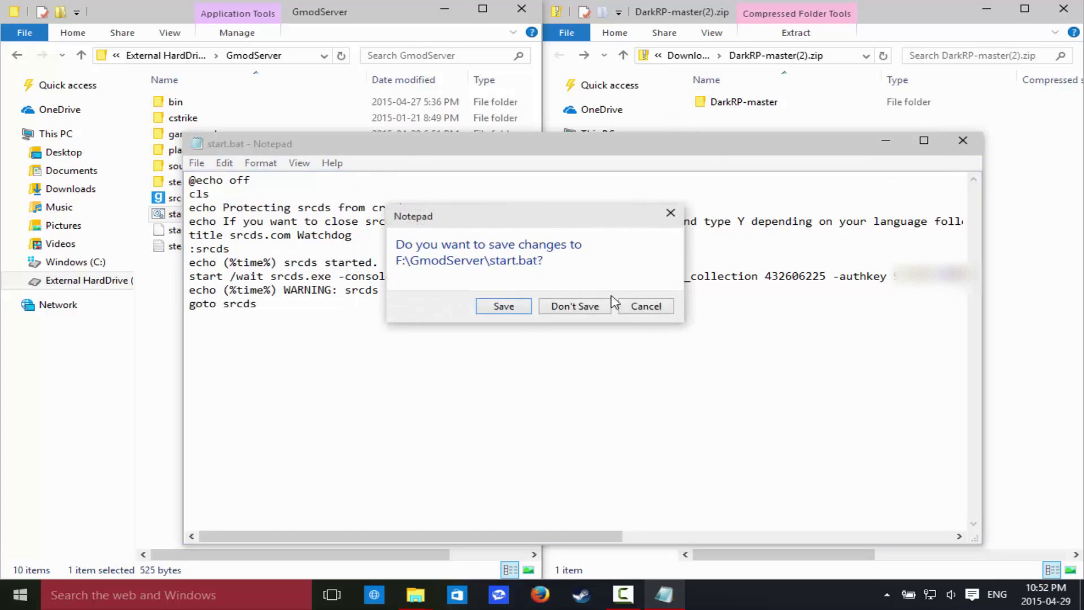
{"action": "left_click", "coordinate": [570, 308]}
{"action": "left_click", "coordinate": [408, 346]}
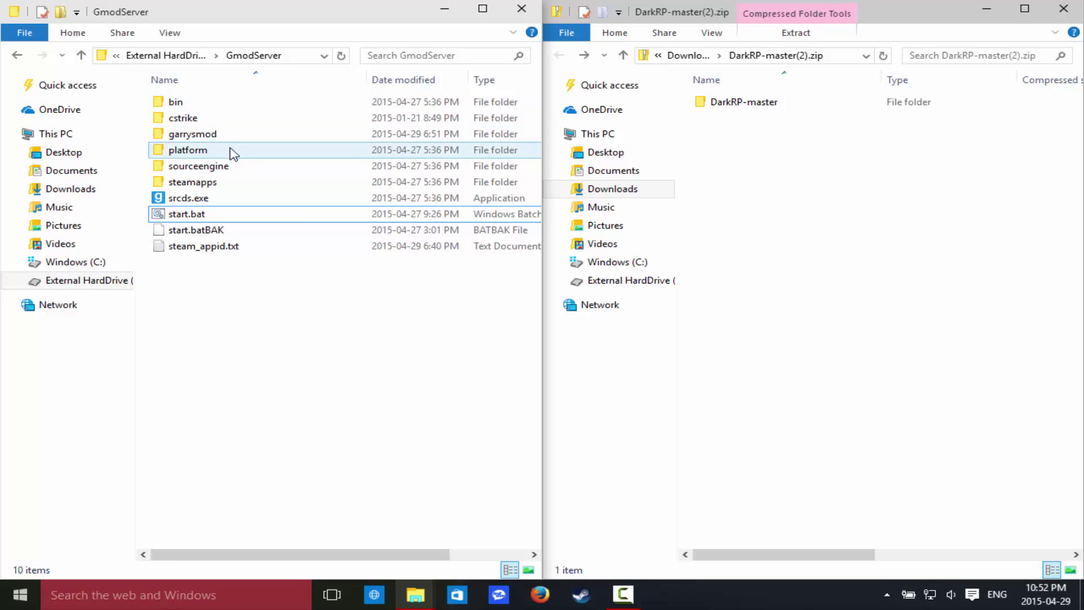
- Select start.bat and its start.batBAK backup in the GmodServer folder
{"action": "left_click", "coordinate": [233, 213]}
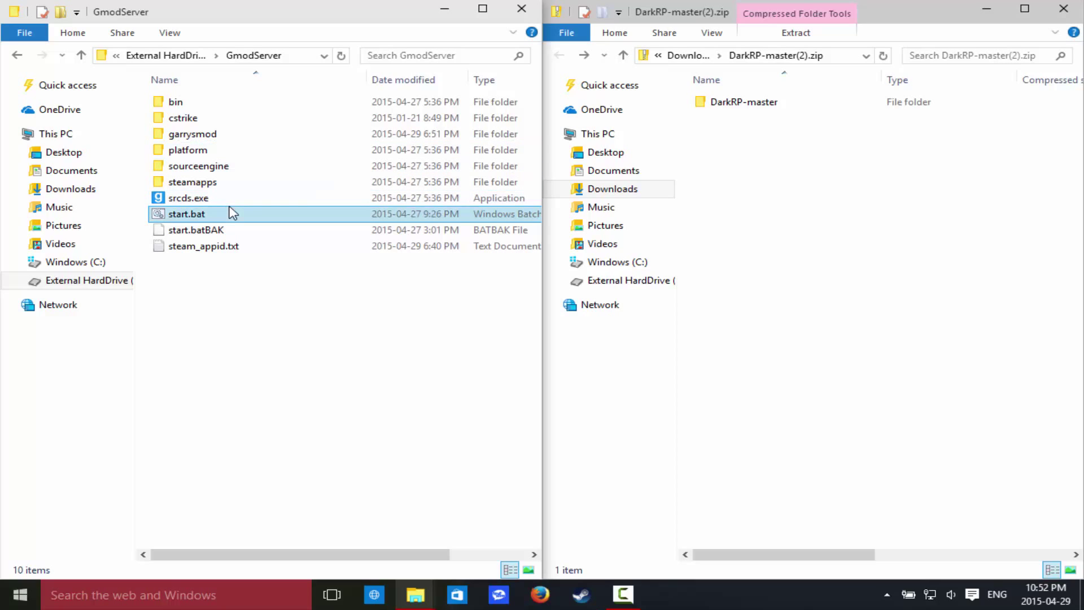
{"action": "left_click", "coordinate": [208, 231]}
{"action": "left_click", "coordinate": [206, 281]}
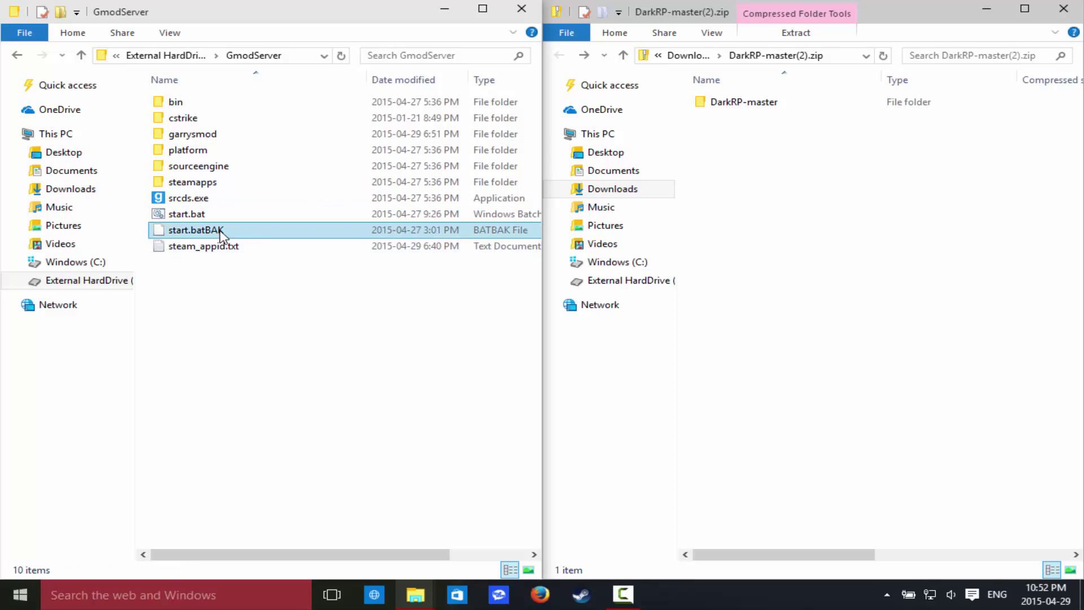
{"action": "left_click", "coordinate": [220, 232]}
{"action": "left_click", "coordinate": [214, 269]}
{"action": "left_click", "coordinate": [202, 234]}
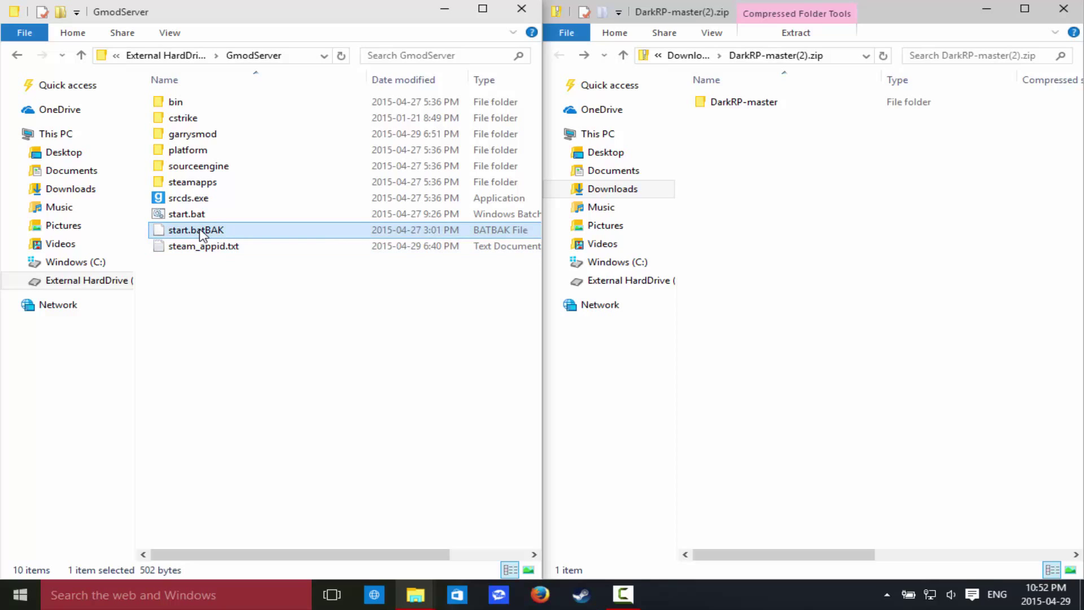
{"action": "left_click", "coordinate": [224, 261]}
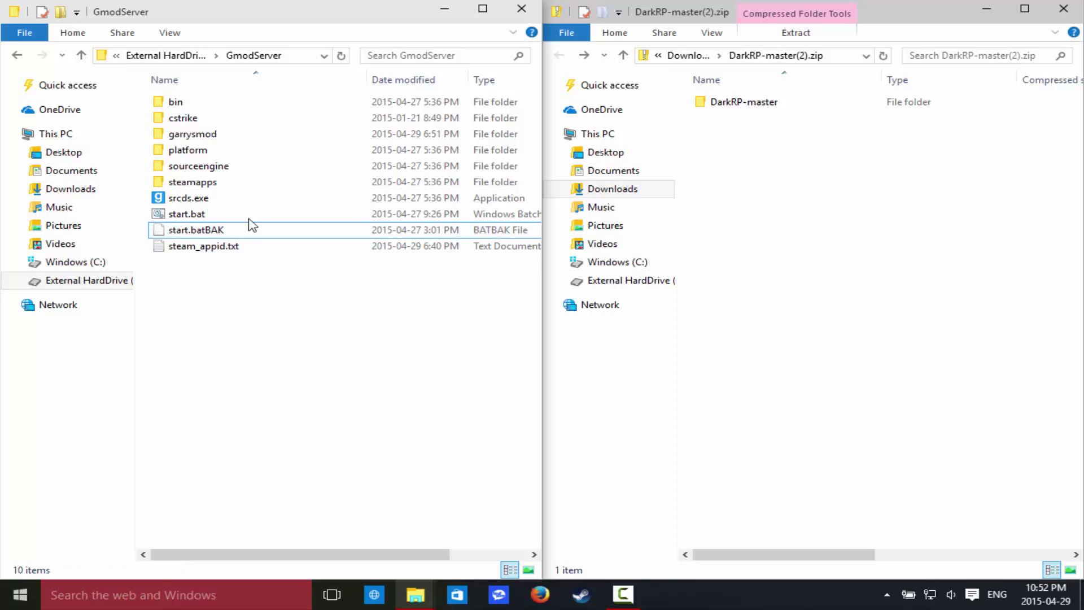
- Open garrysmod\gamemodes and delete the old darkrp folder there
{"action": "double_click", "coordinate": [218, 135]}
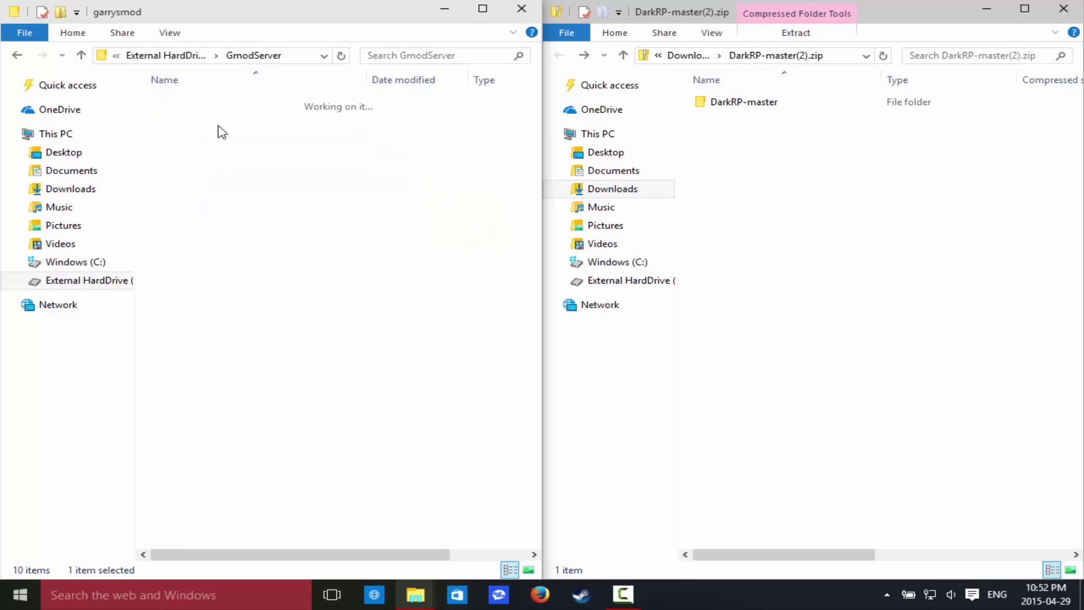
{"action": "scroll", "coordinate": [346, 283], "scroll_direction": "down", "scroll_amount": 1}
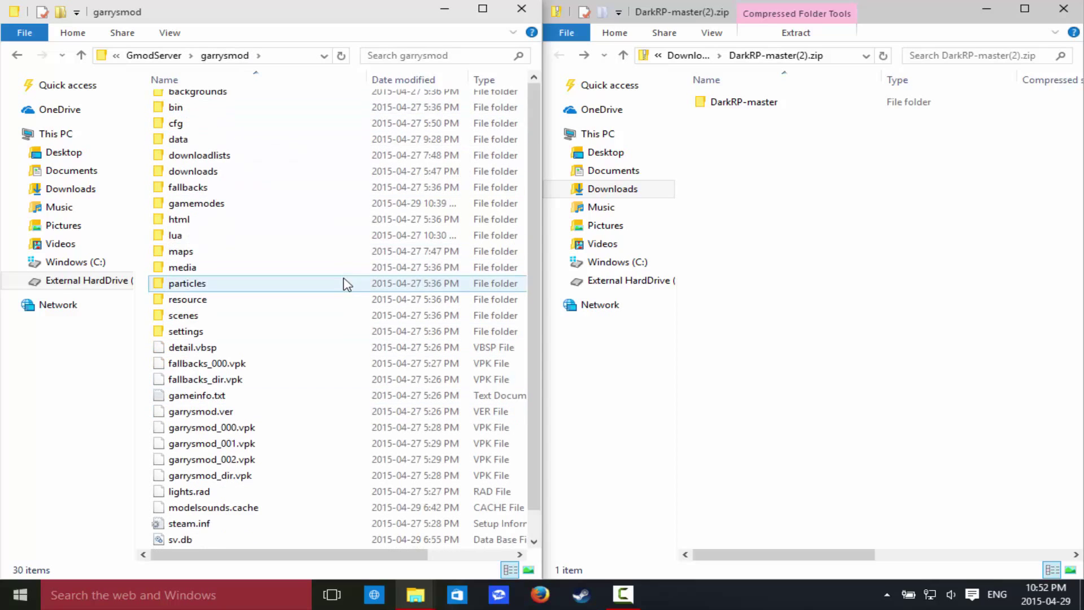
{"action": "scroll", "coordinate": [338, 278], "scroll_direction": "up", "scroll_amount": 1}
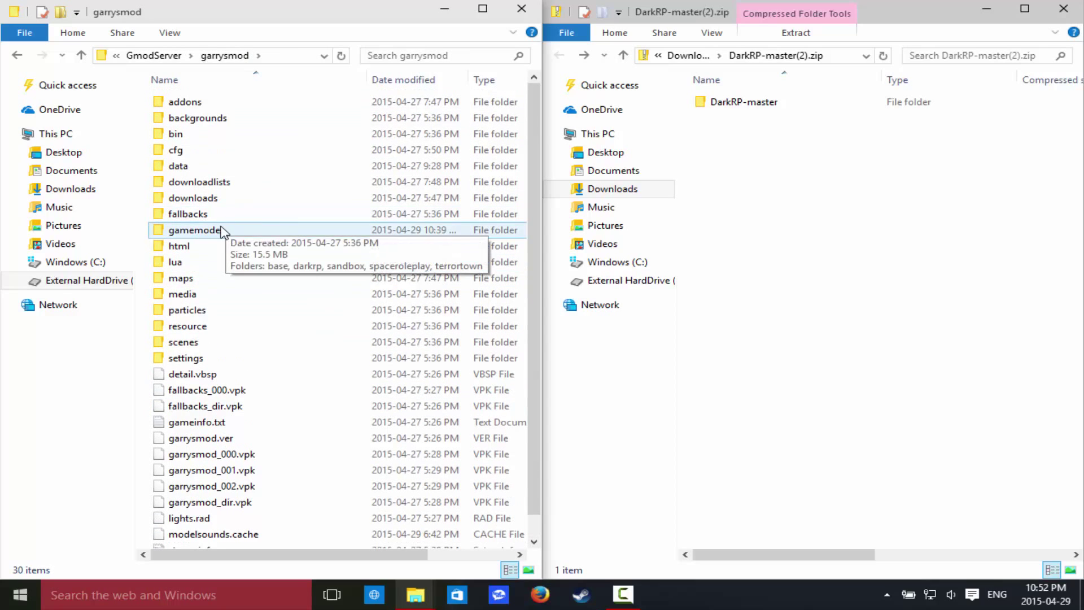
{"action": "double_click", "coordinate": [226, 229]}
{"action": "right_click", "coordinate": [238, 120]}
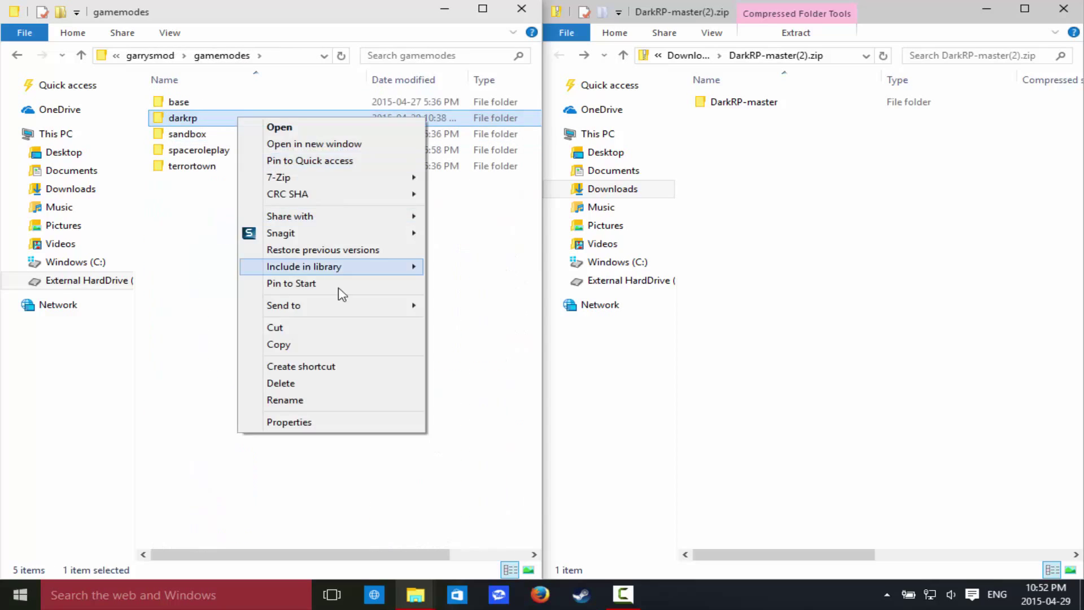
{"action": "left_click", "coordinate": [309, 382]}
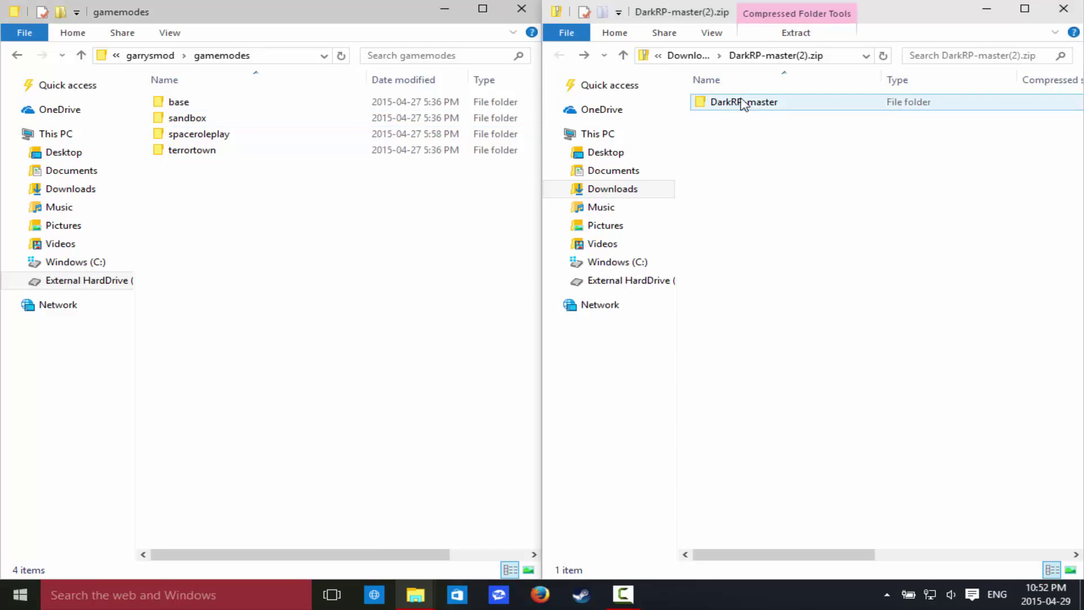
- Copy the DarkRP-master folder from DarkRP-master(2).zip into the gamemodes folder
{"action": "left_click", "coordinate": [697, 56]}
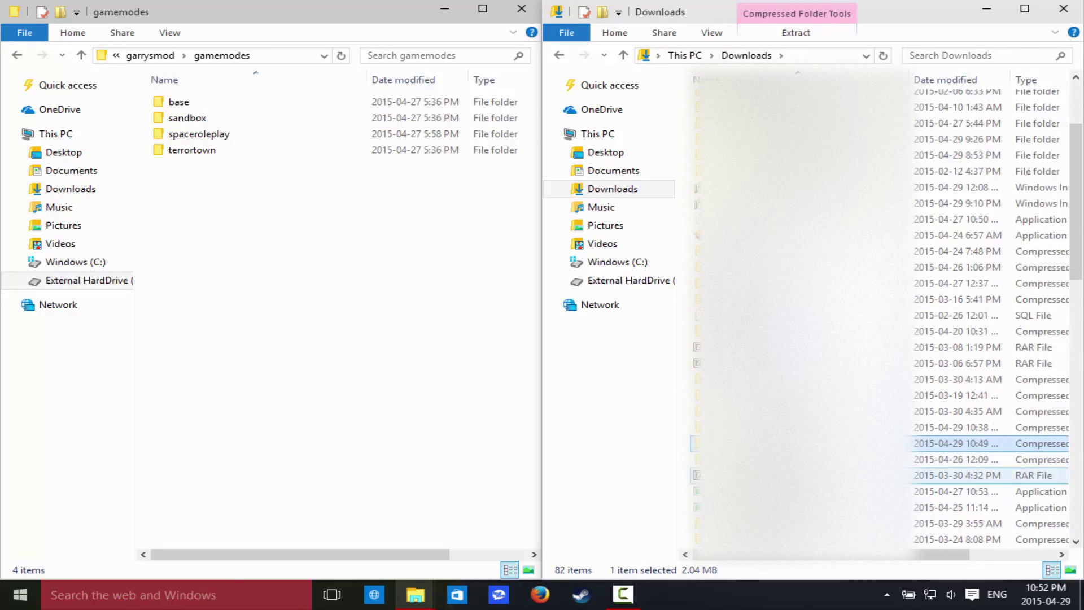
{"action": "double_click", "coordinate": [745, 444]}
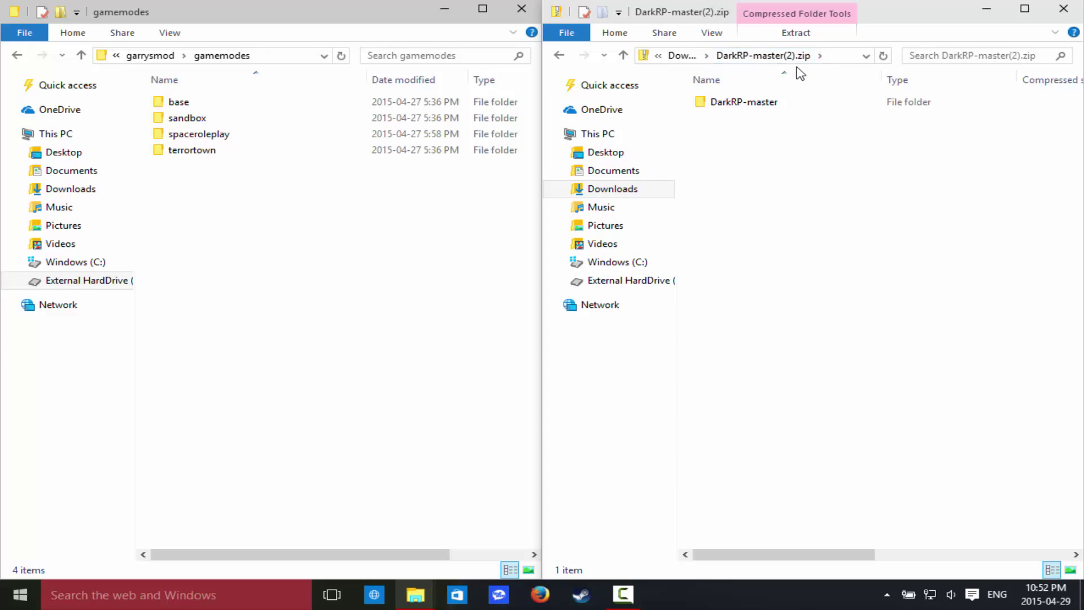
{"action": "left_click", "coordinate": [763, 97]}
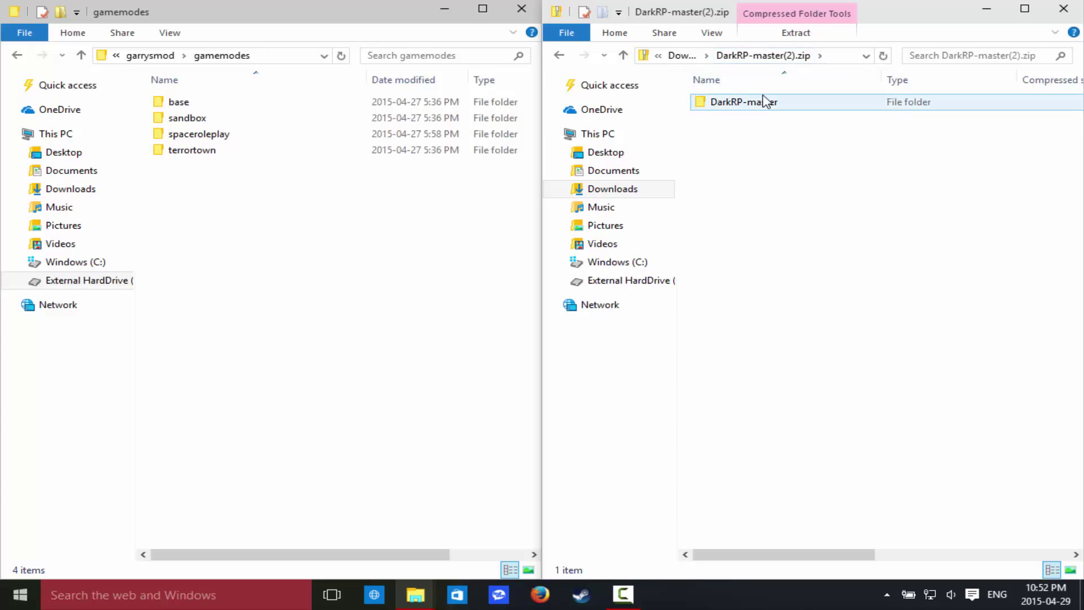
{"action": "left_click_drag", "start_coordinate": [771, 104], "coordinate": [771, 146]}
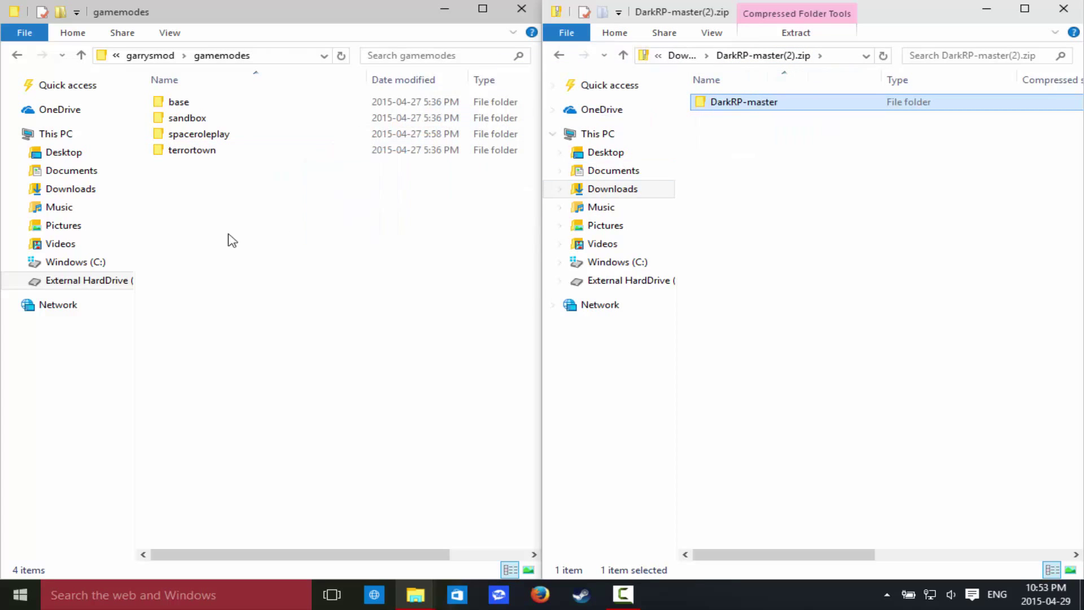
{"action": "left_click", "coordinate": [231, 239]}
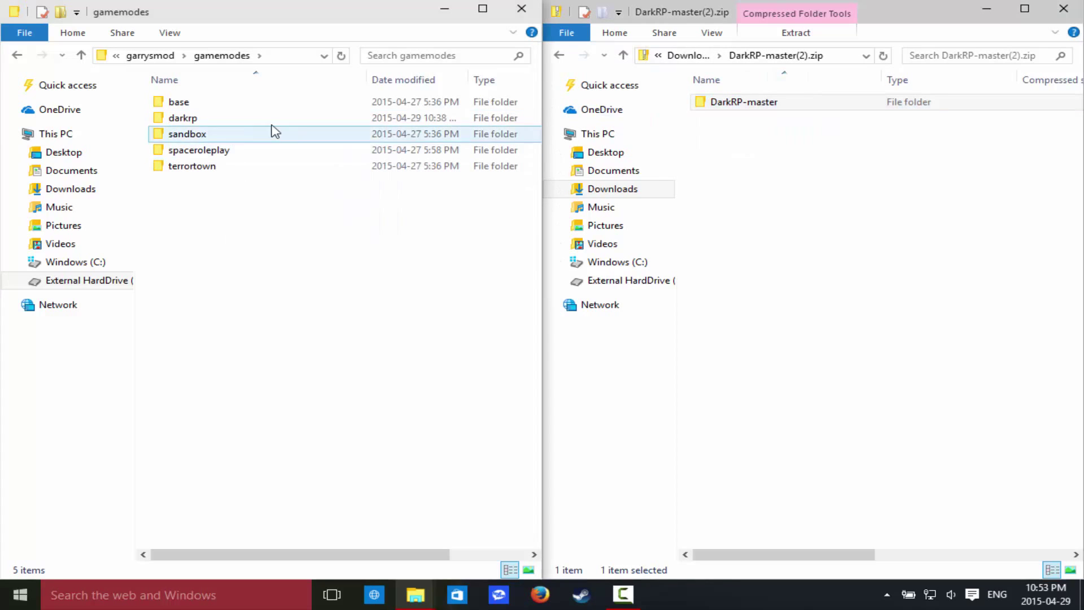
- Rename the copied folder in gamemodes to DarkRP-master
{"action": "right_click", "coordinate": [764, 101]}
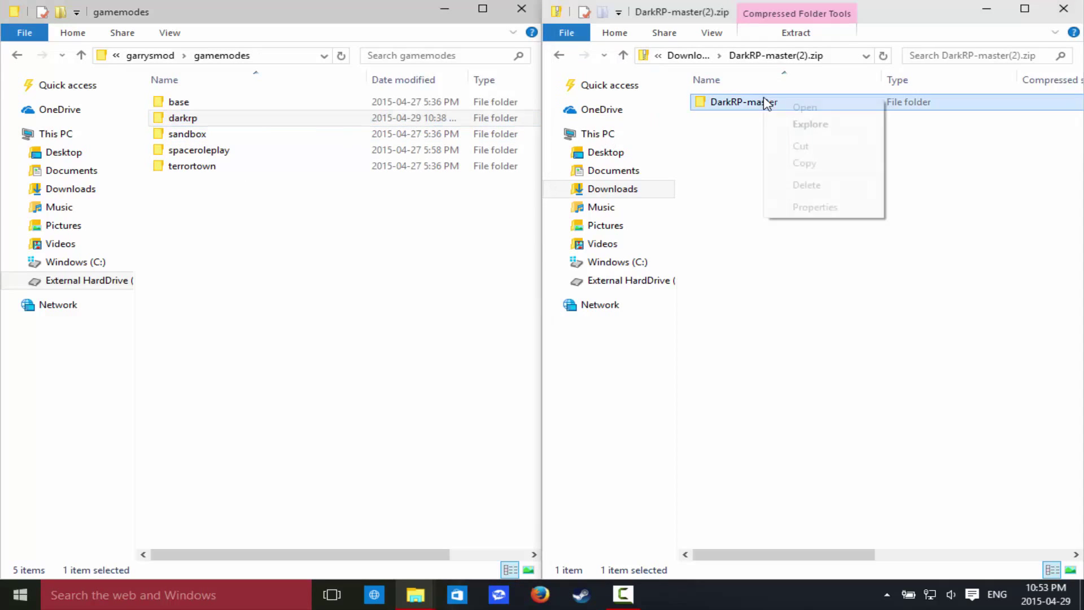
{"action": "right_click", "coordinate": [226, 120]}
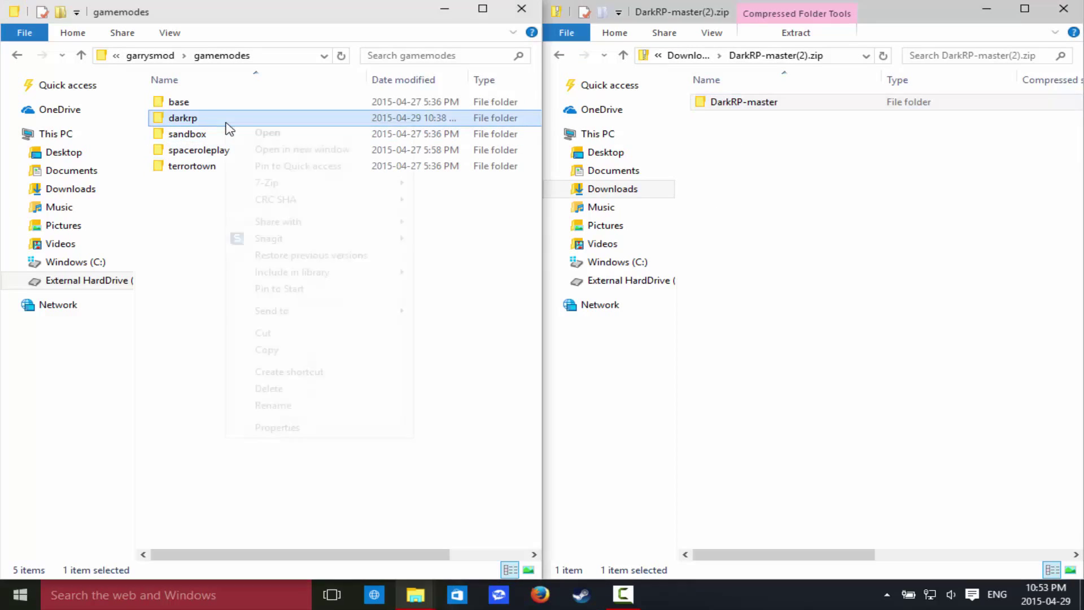
{"action": "left_click", "coordinate": [299, 405]}
{"action": "type", "text": "Dark"}
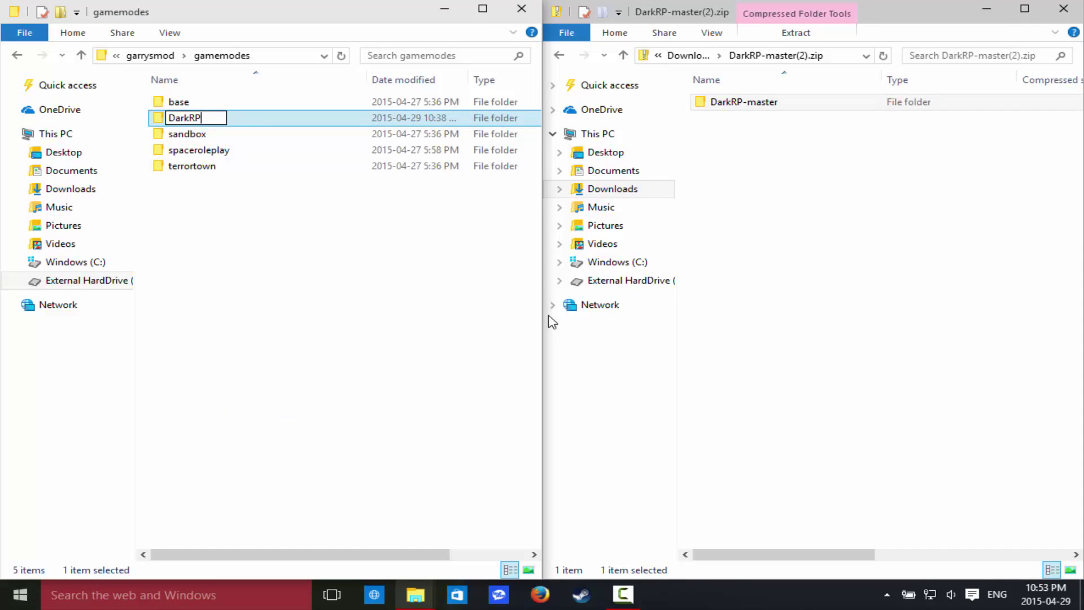
{"action": "type", "text": "RP-master"}
{"action": "key", "text": "Return"}
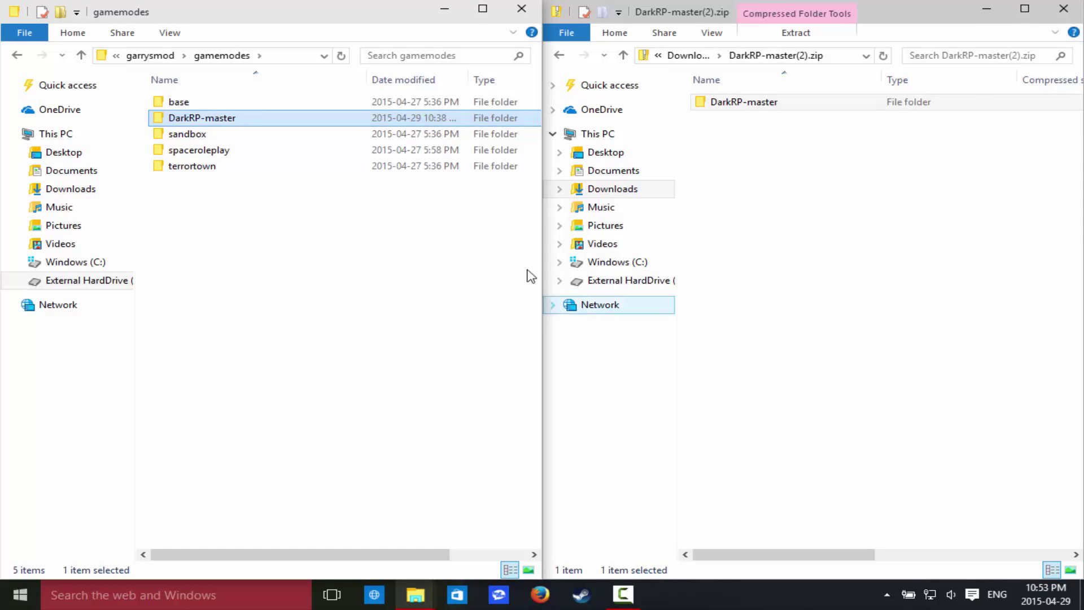
{"action": "left_click", "coordinate": [384, 243]}
{"action": "left_click", "coordinate": [771, 177]}
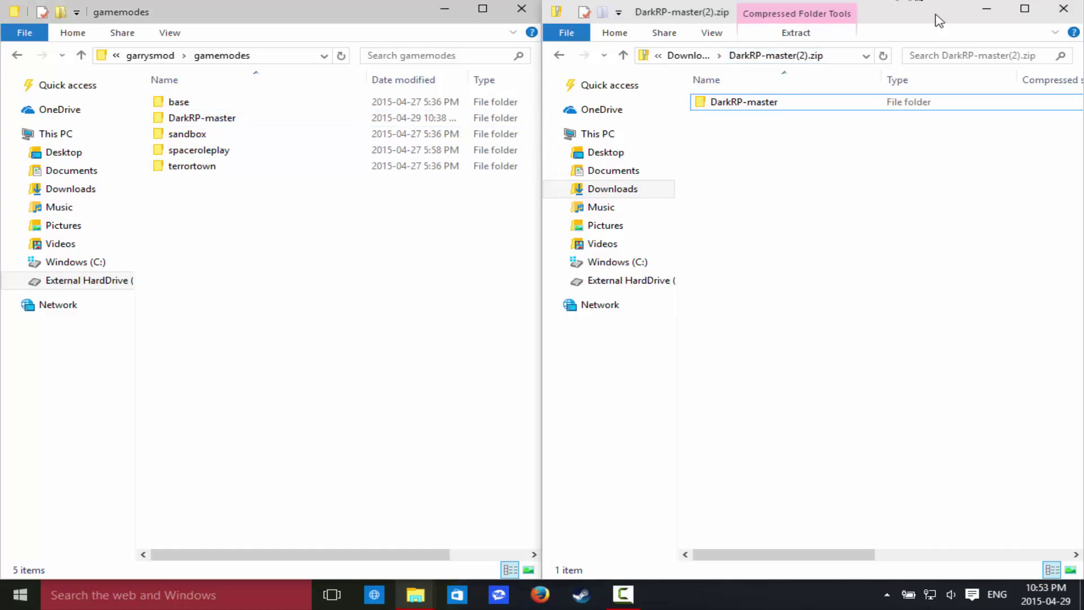
- Close the zip archive window and maximize the gamemodes window
{"action": "left_click_drag", "start_coordinate": [944, 27], "coordinate": [907, 32]}
{"action": "left_click_drag", "start_coordinate": [808, 106], "coordinate": [446, 251]}
{"action": "left_click_drag", "start_coordinate": [737, 104], "coordinate": [788, 85]}
{"action": "left_click", "coordinate": [1059, 9]}
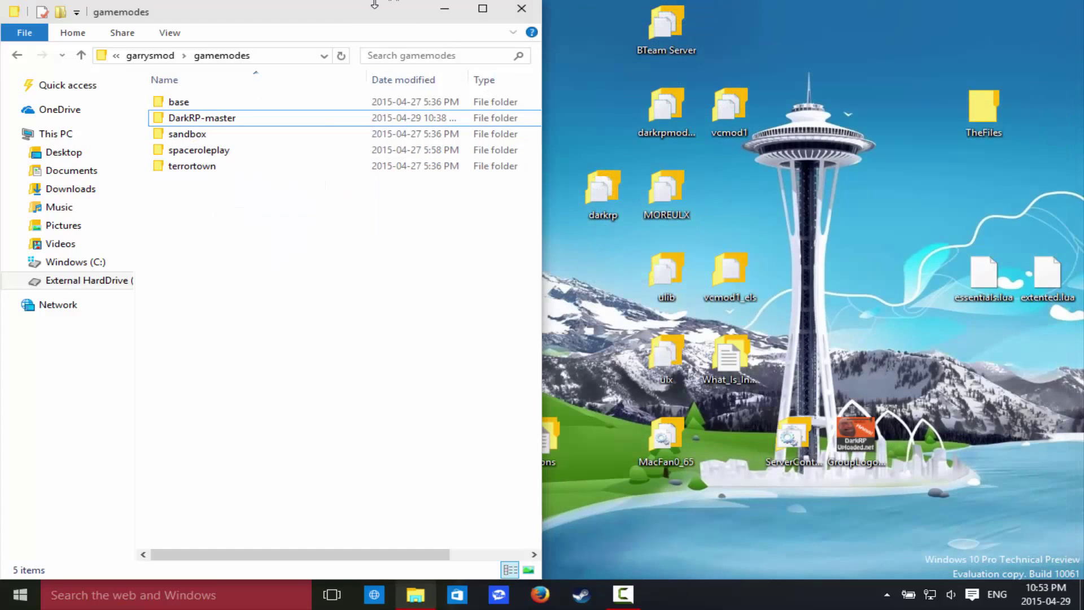
{"action": "left_click_drag", "start_coordinate": [481, 11], "coordinate": [646, 108]}
{"action": "double_click", "coordinate": [801, 93]}
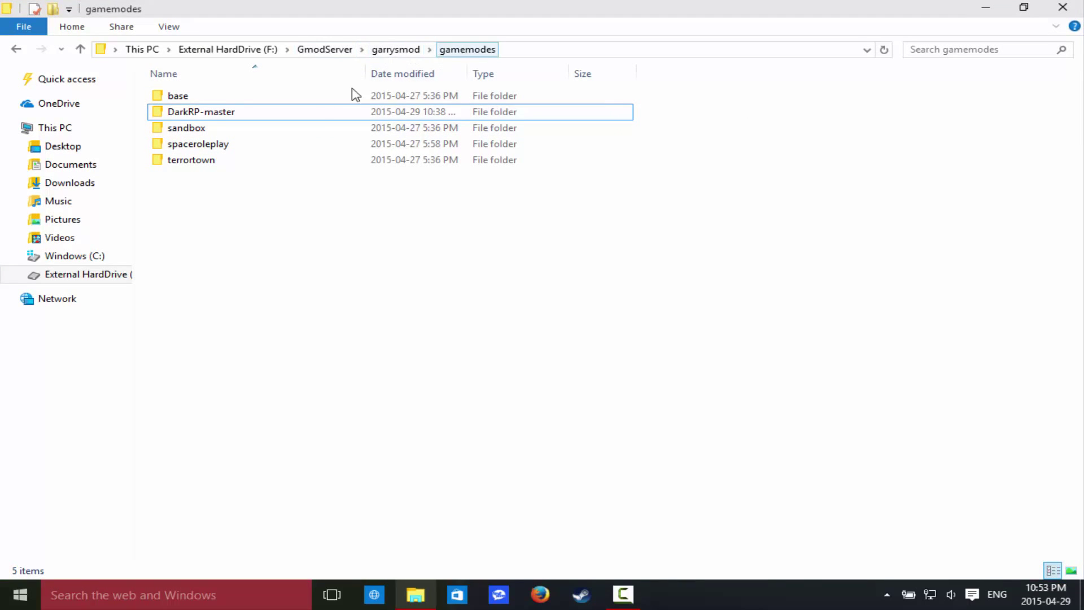
- Rename the DarkRP-master folder in gamemodes to darkrp
{"action": "left_click", "coordinate": [213, 102]}
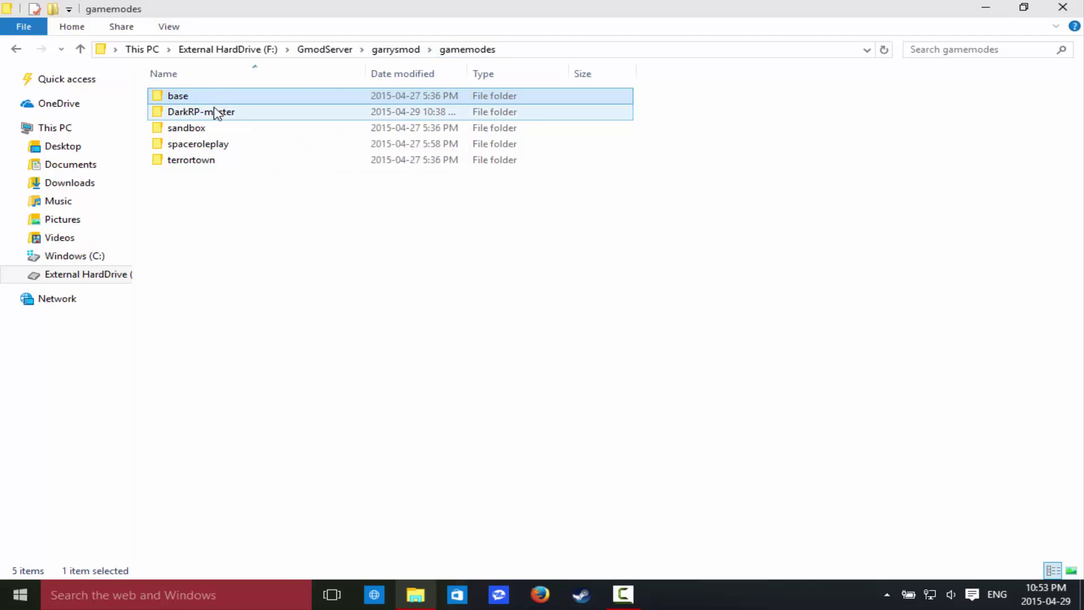
{"action": "left_click", "coordinate": [222, 161]}
{"action": "left_click", "coordinate": [233, 113]}
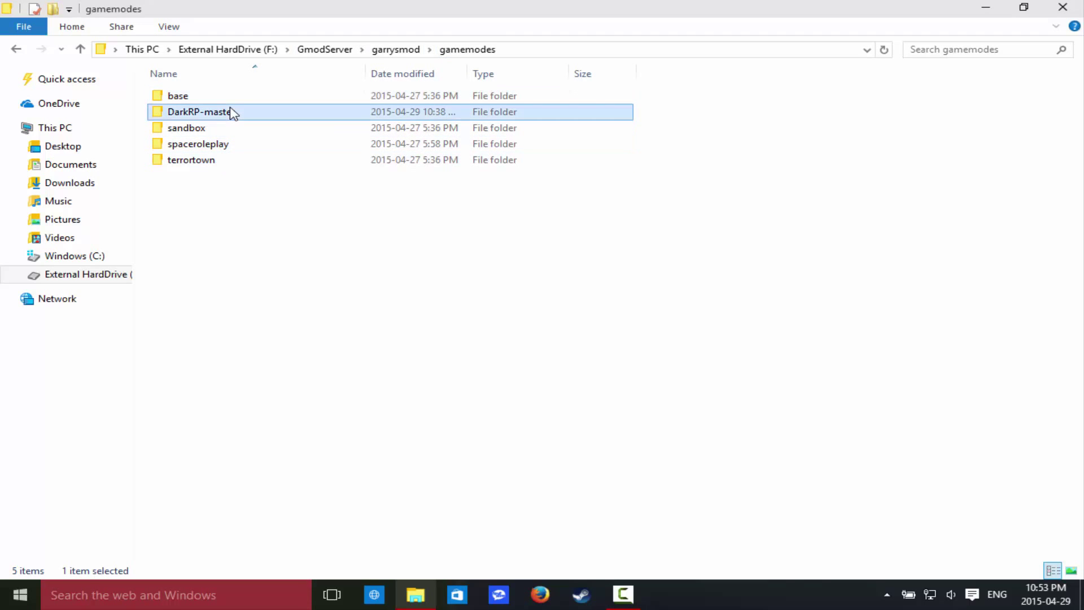
{"action": "right_click", "coordinate": [233, 112]}
{"action": "left_click", "coordinate": [307, 390]}
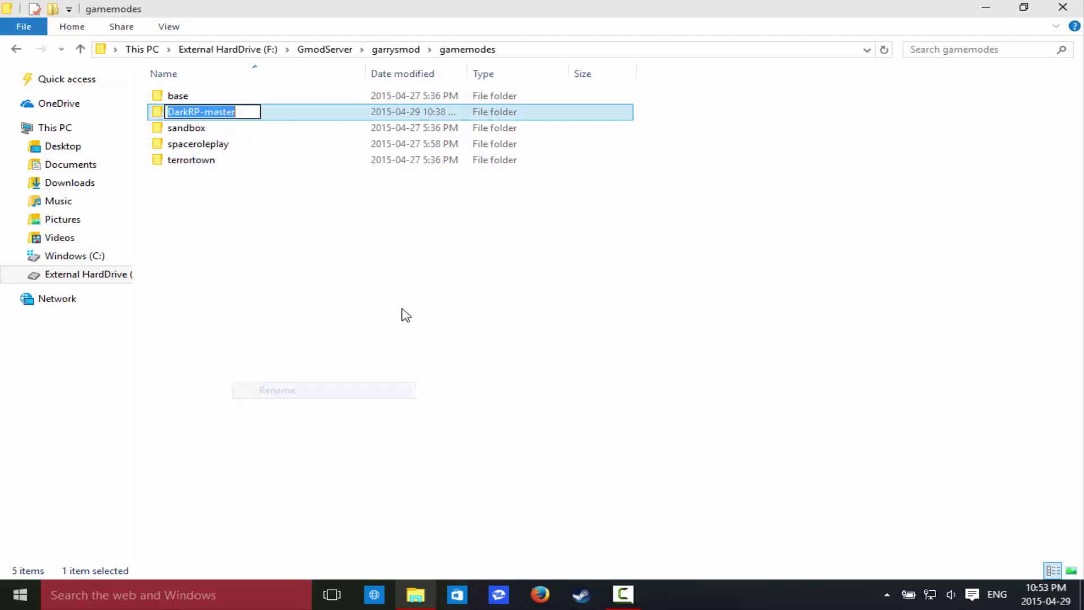
{"action": "type", "text": "darkrp"}
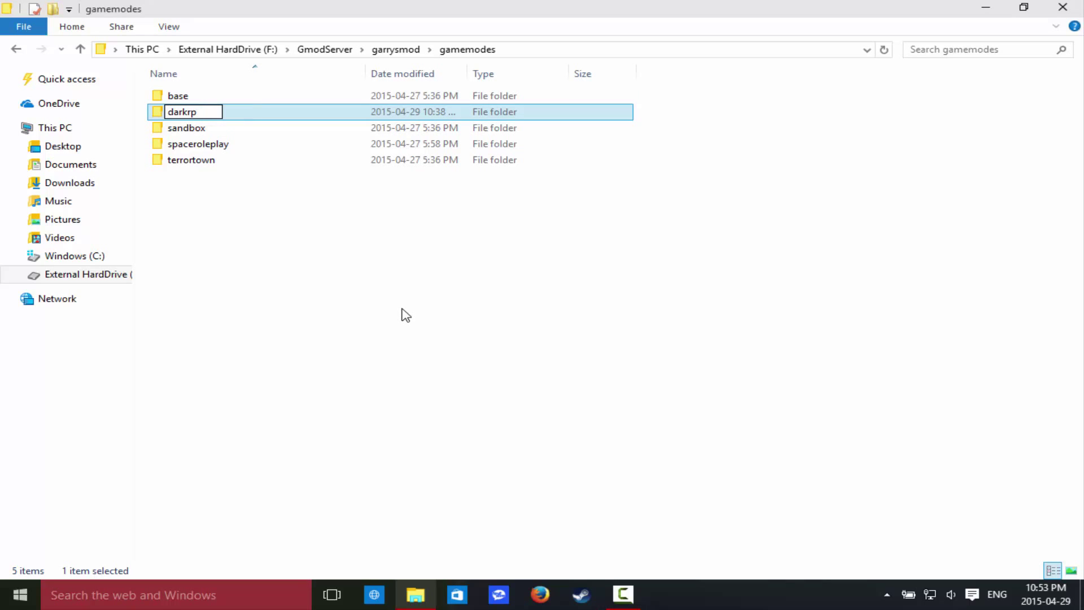
{"action": "key", "text": "Return"}
{"action": "left_click", "coordinate": [328, 223]}
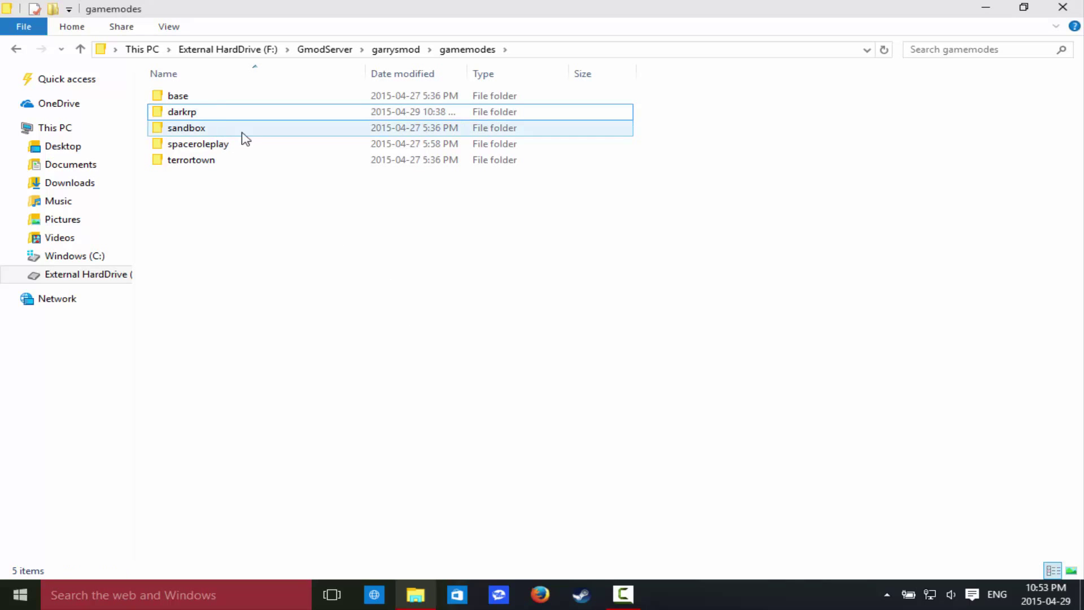
- Inspect the darkrp folder's contents, leave darkrp.txt's name unchanged, and go back up to gamemodes
{"action": "double_click", "coordinate": [244, 114]}
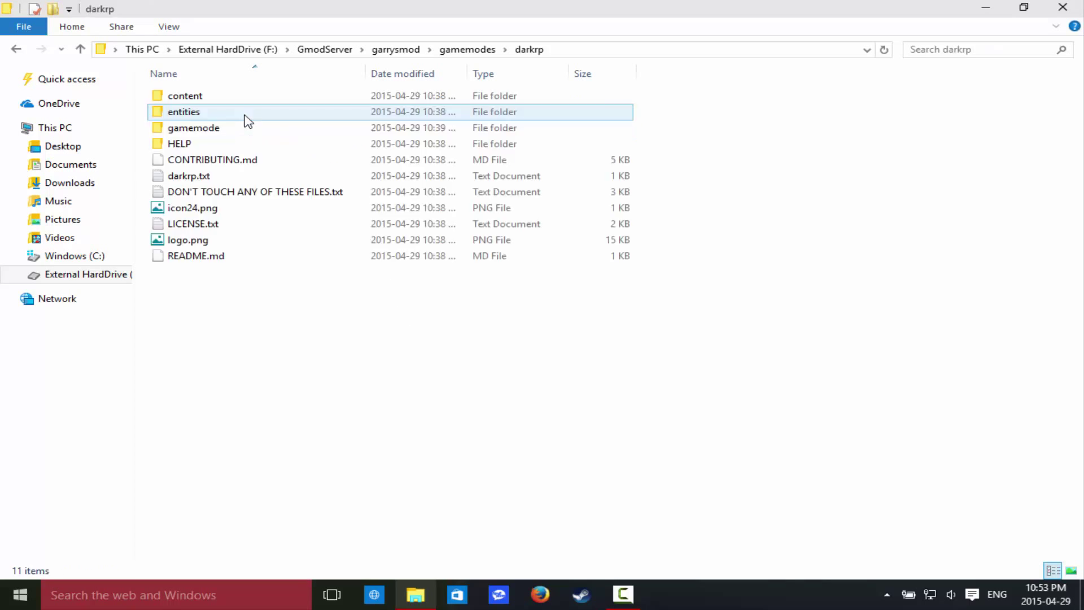
{"action": "left_click_drag", "start_coordinate": [218, 370], "coordinate": [232, 290]}
{"action": "left_click", "coordinate": [218, 176]}
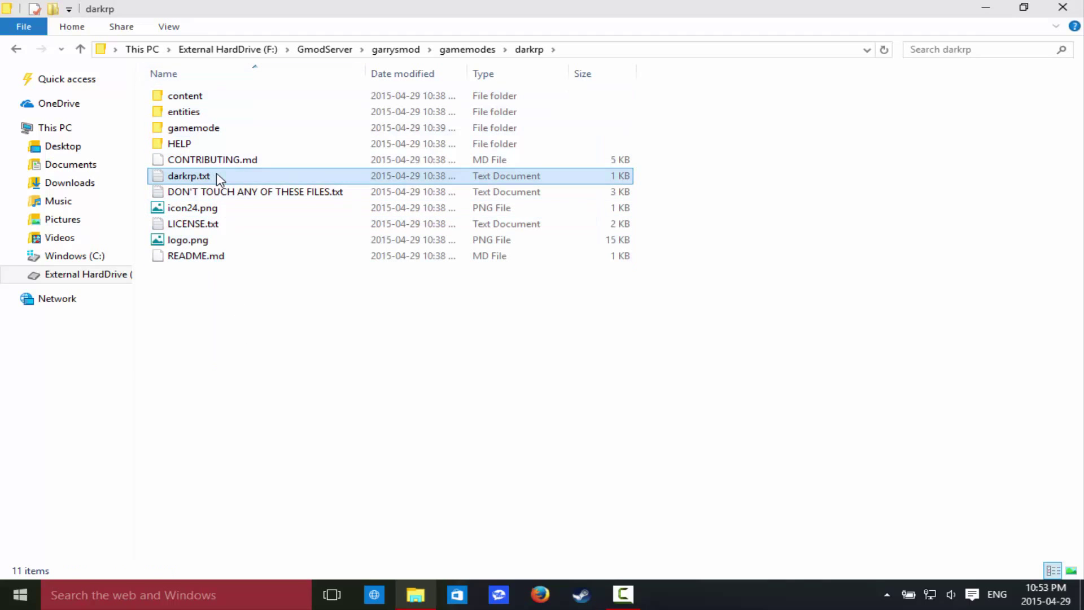
{"action": "right_click", "coordinate": [217, 176]}
{"action": "left_click", "coordinate": [276, 434]}
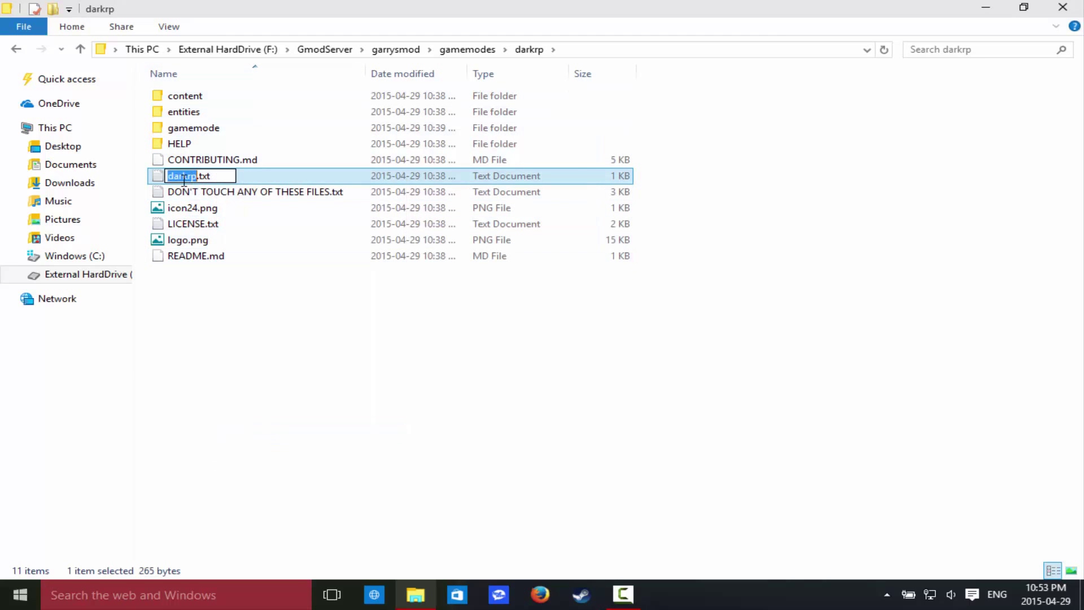
{"action": "left_click", "coordinate": [228, 346]}
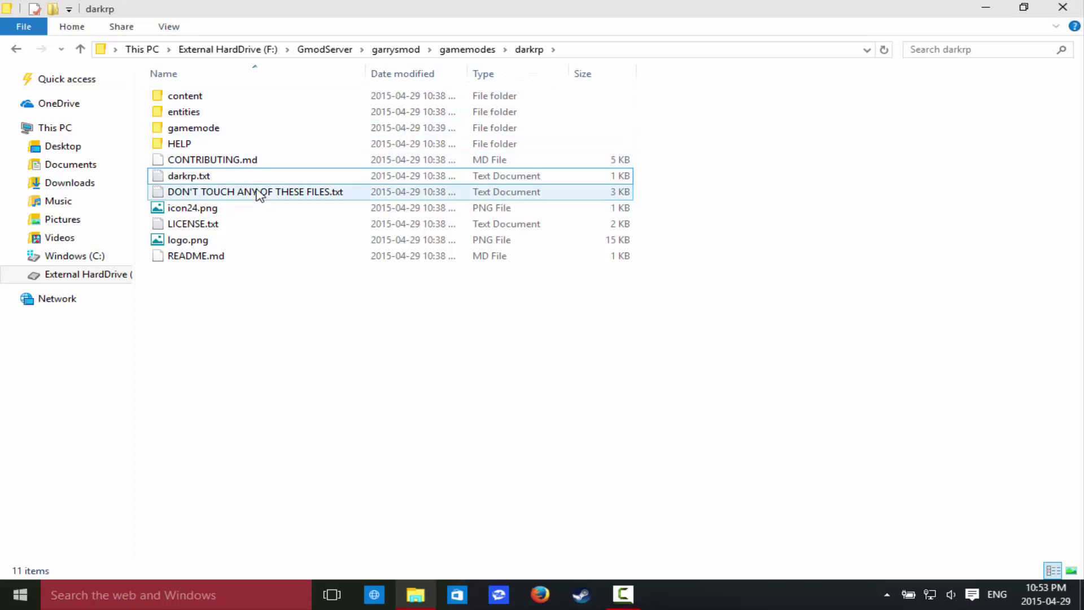
{"action": "left_click", "coordinate": [193, 176]}
{"action": "left_click", "coordinate": [472, 51]}
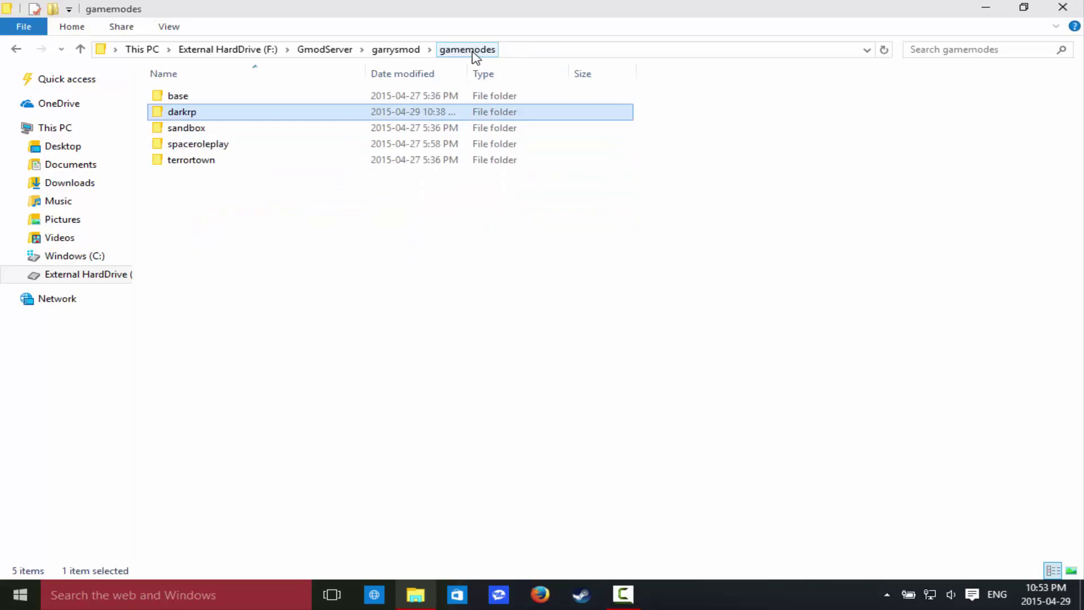
- Return to the GmodServer folder and run start.bat to launch the server
{"action": "left_click", "coordinate": [325, 49]}
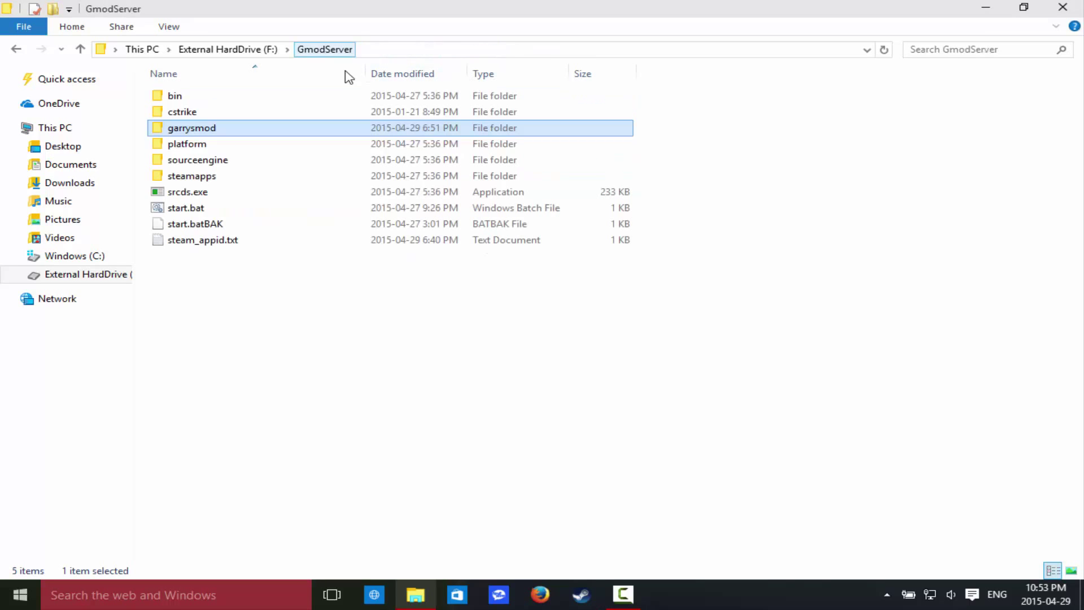
{"action": "left_click", "coordinate": [298, 283]}
{"action": "double_click", "coordinate": [254, 208]}
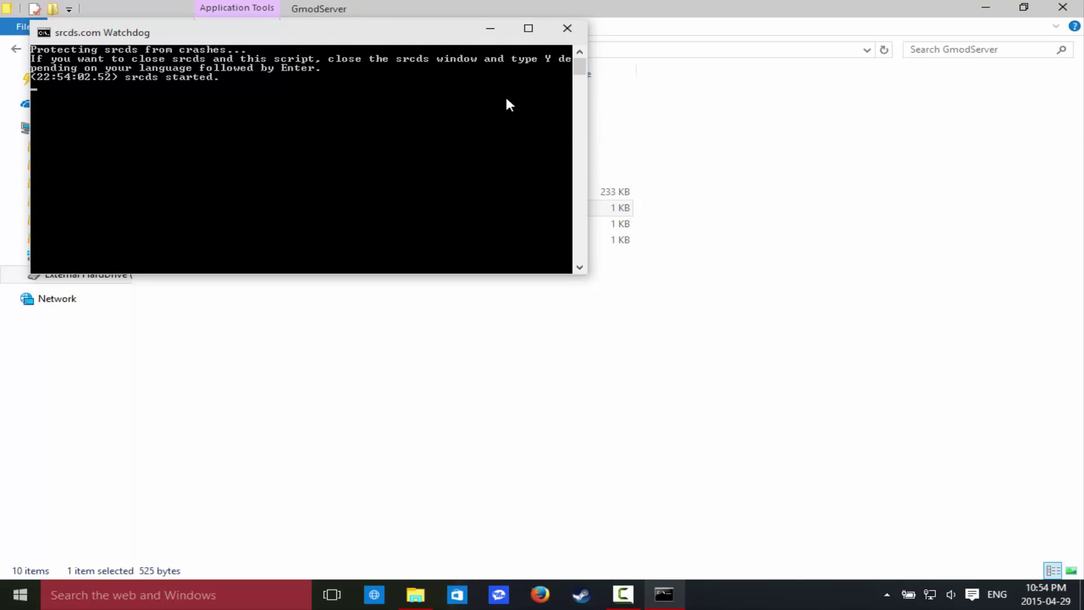
- Close the srcds server console and answer y to terminate the batch job
{"action": "left_click", "coordinate": [588, 47]}
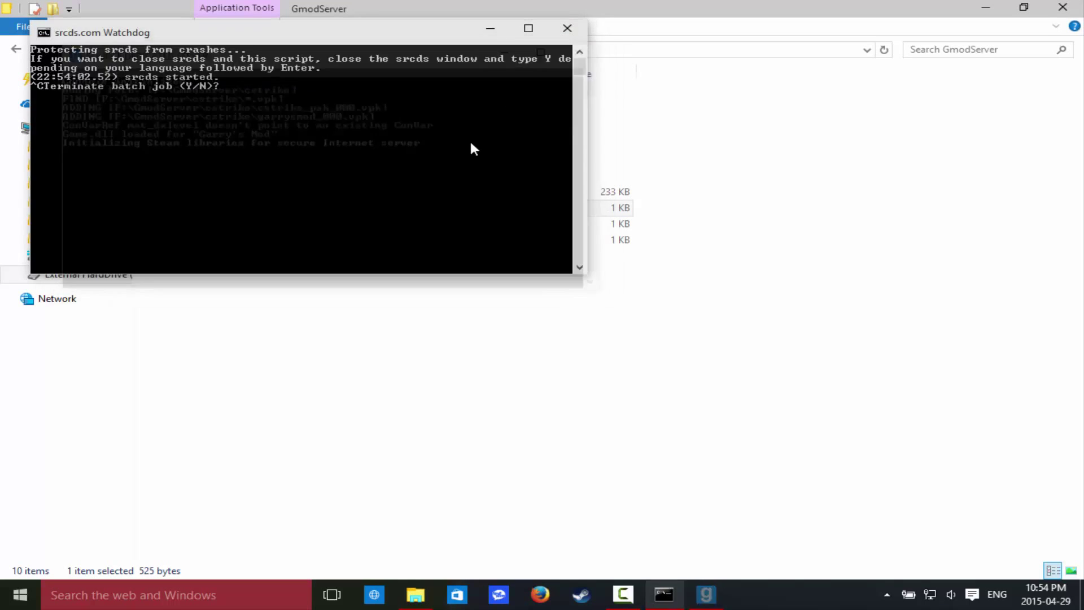
{"action": "type", "text": "y"}
{"action": "key", "text": "Return"}
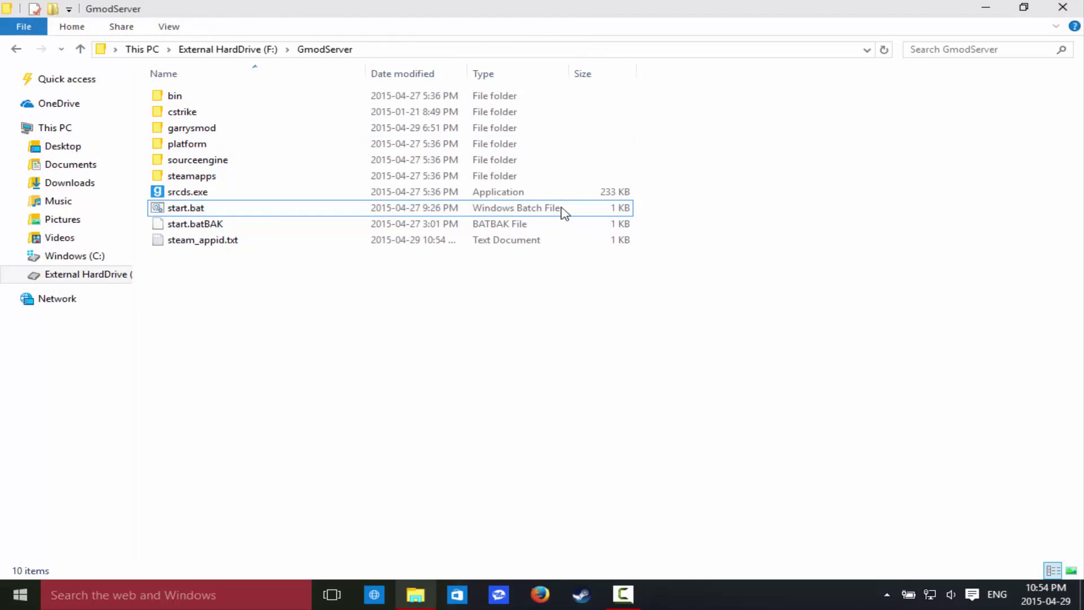